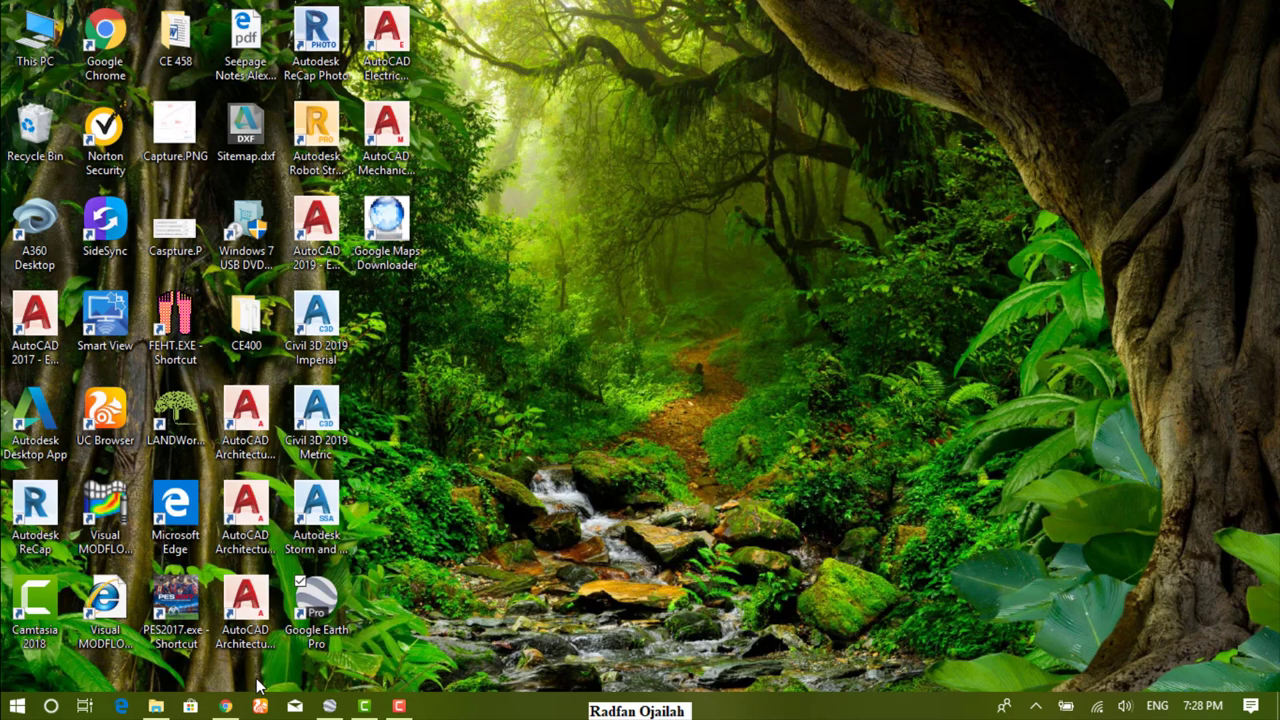
Switch Chrome to the Google Maps Downloader tab at googlemapdownloader.weebly.com.
click(222, 704)
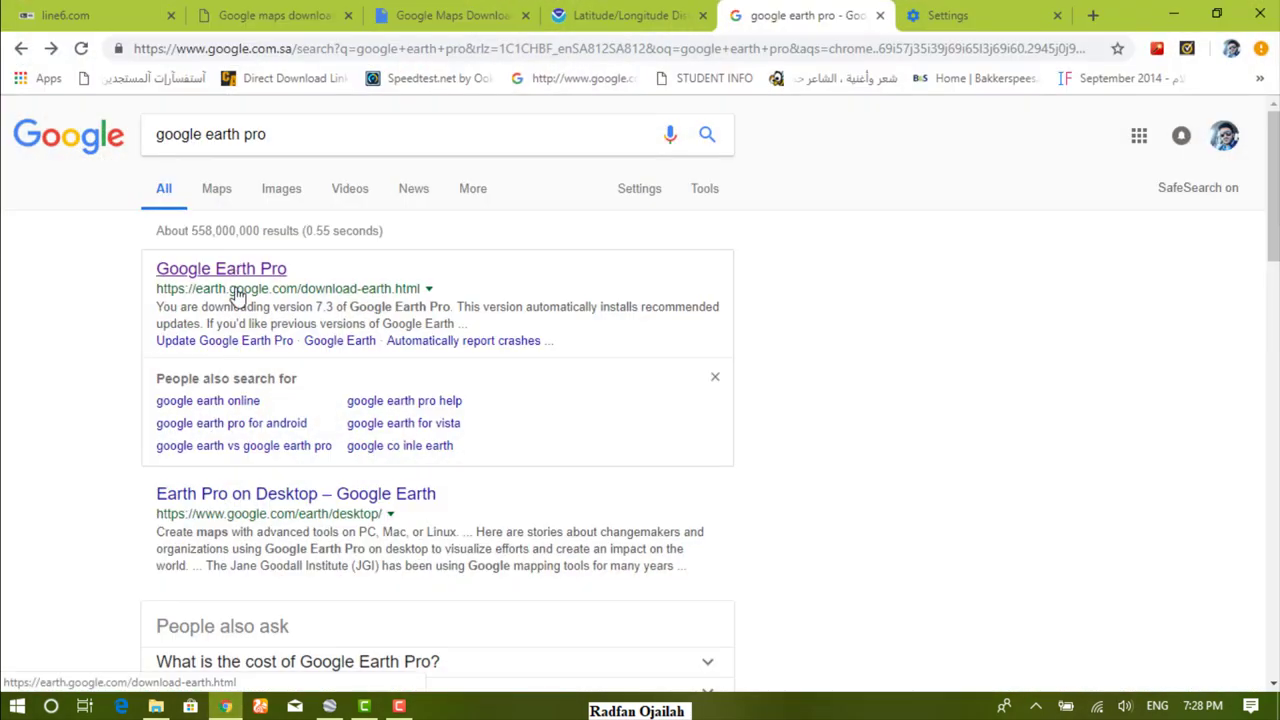
key(super+d)
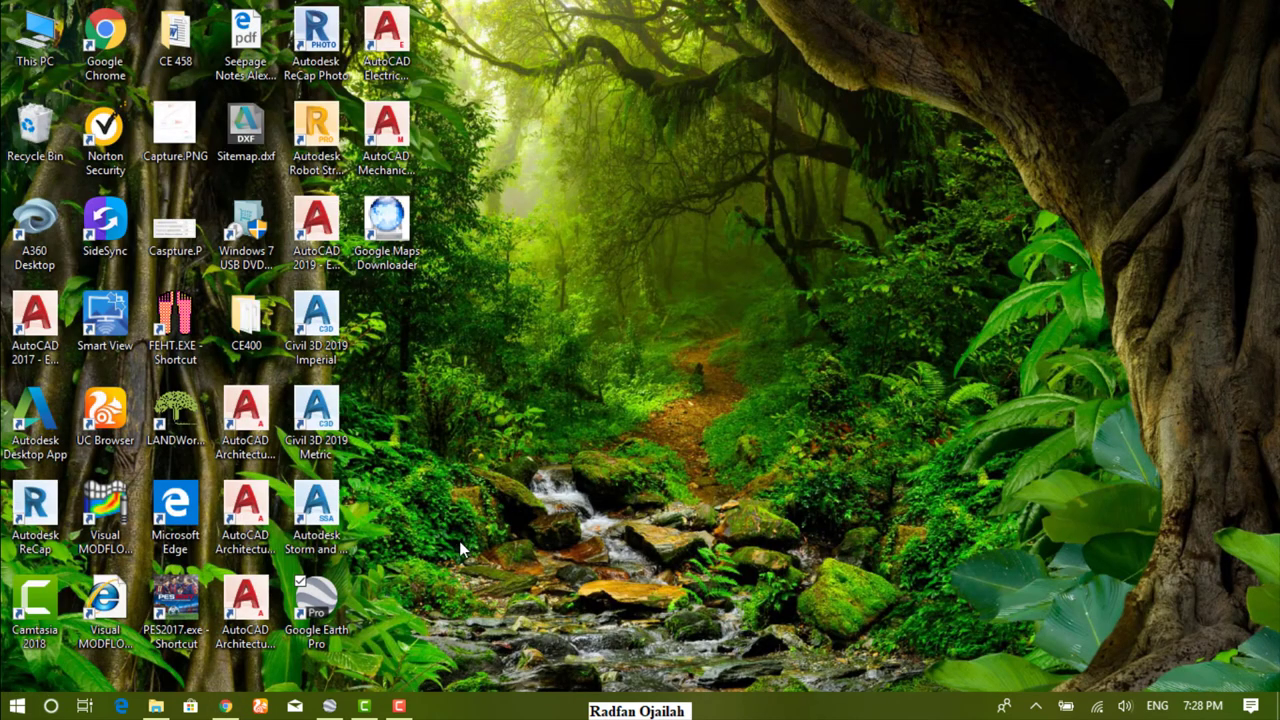
click(324, 629)
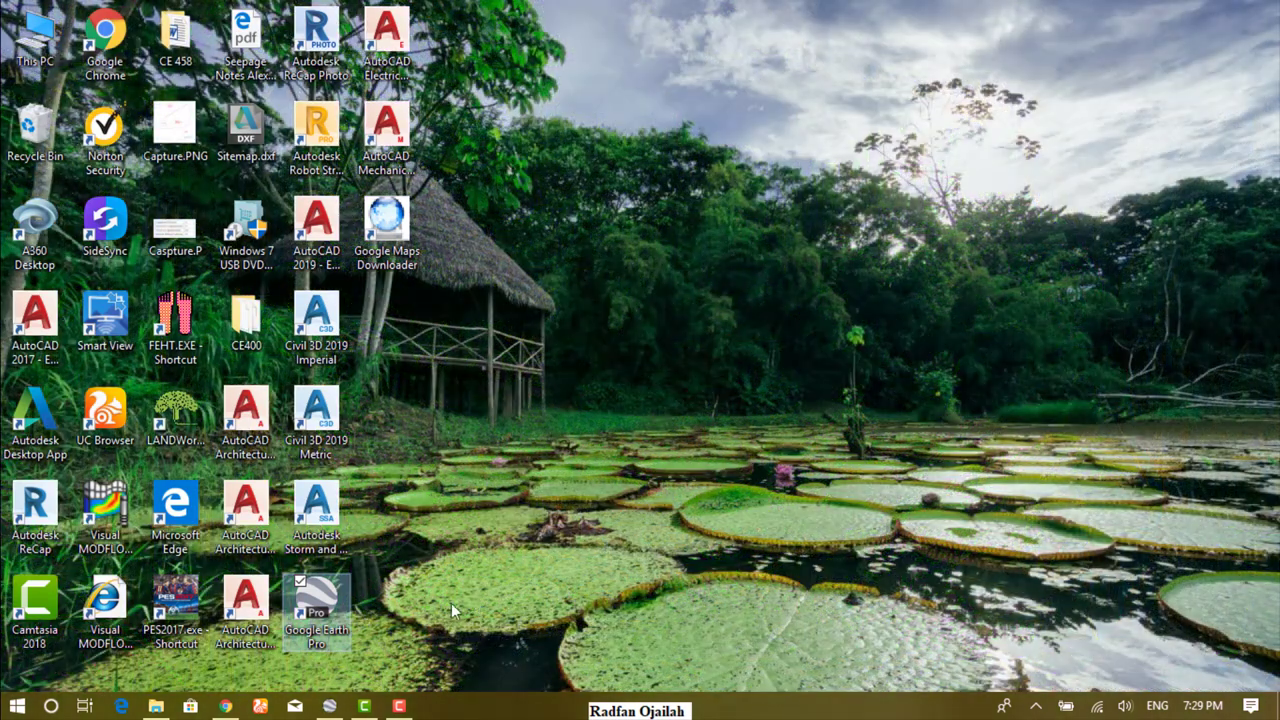
click(227, 707)
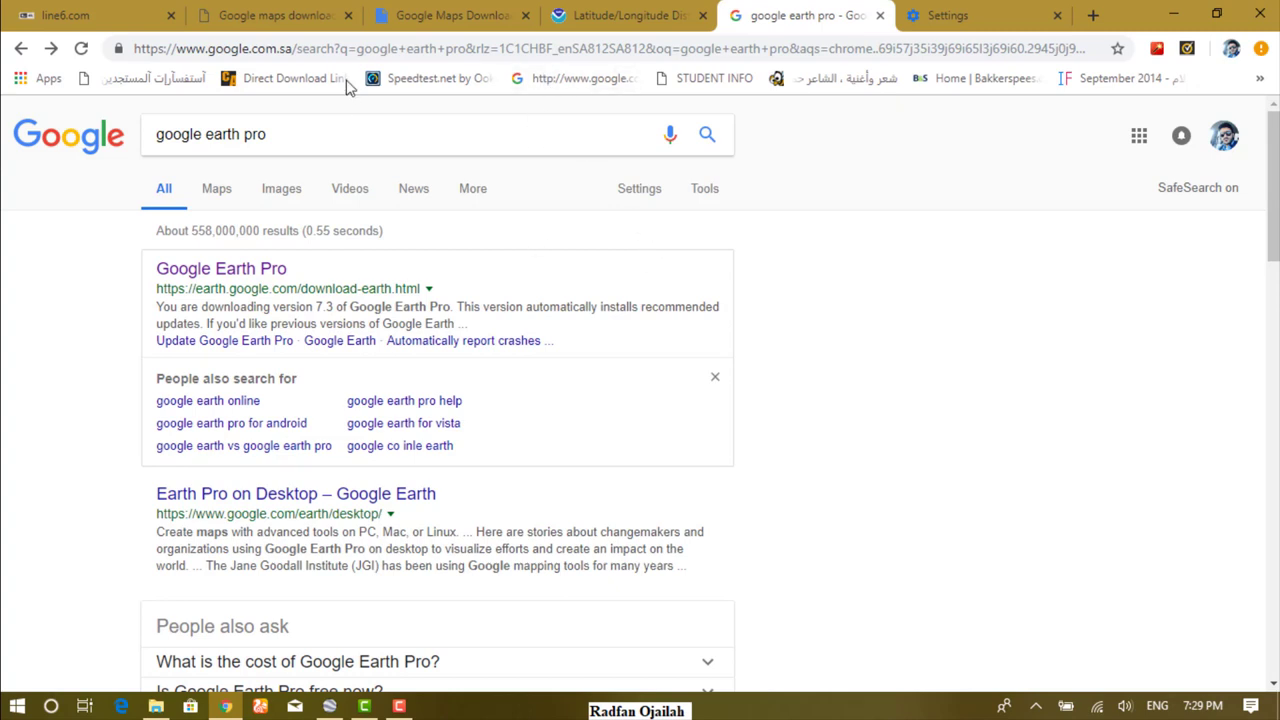
click(245, 17)
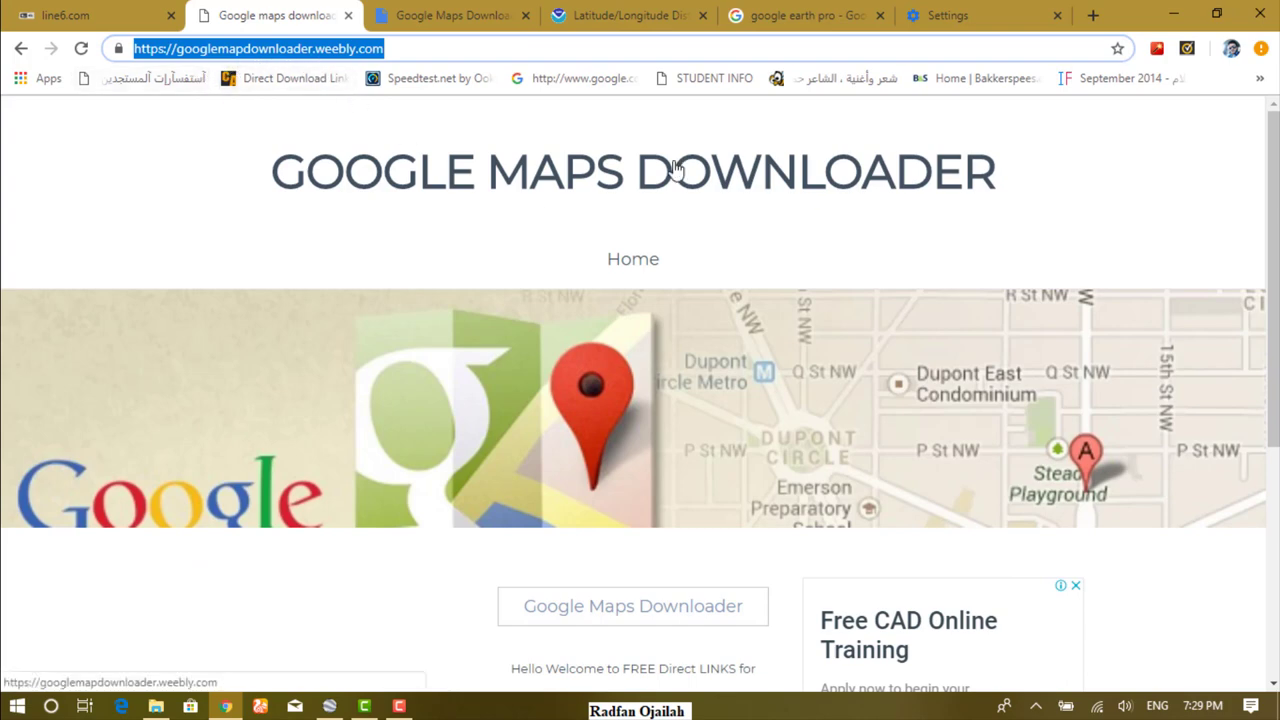
Launch Google Earth Pro from the desktop and maximize its window.
click(1186, 9)
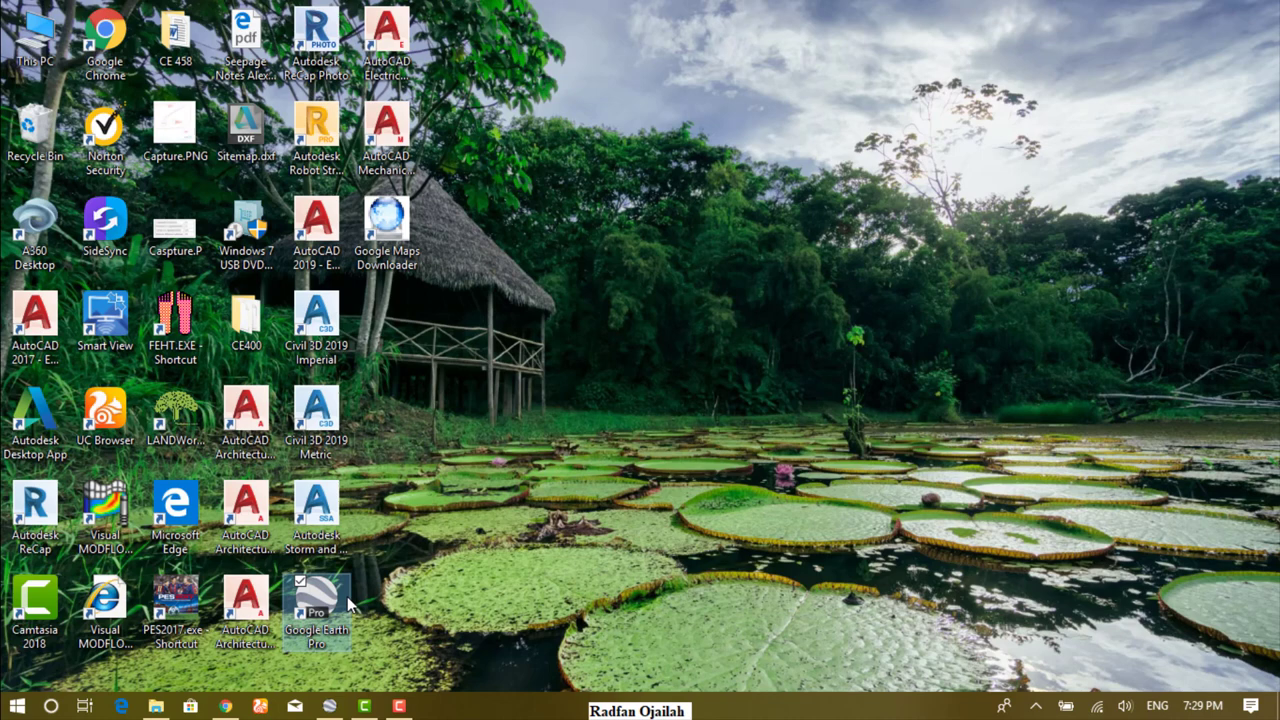
click(330, 706)
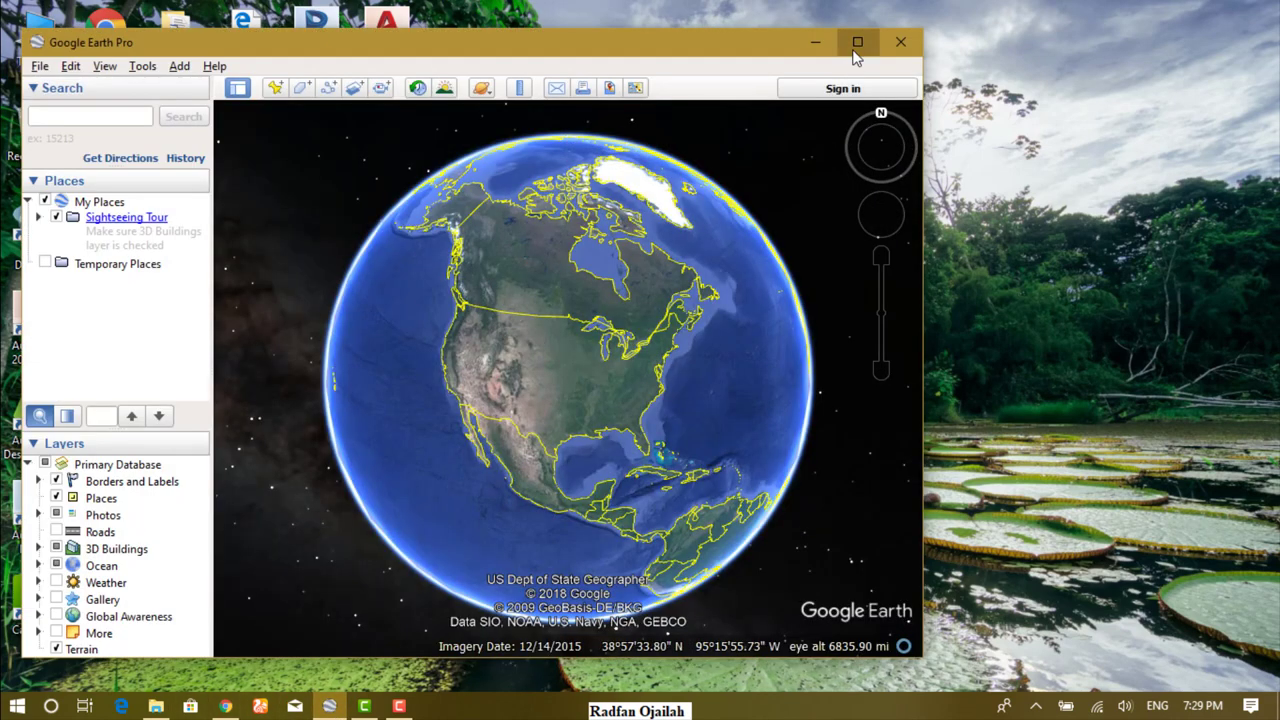
click(855, 46)
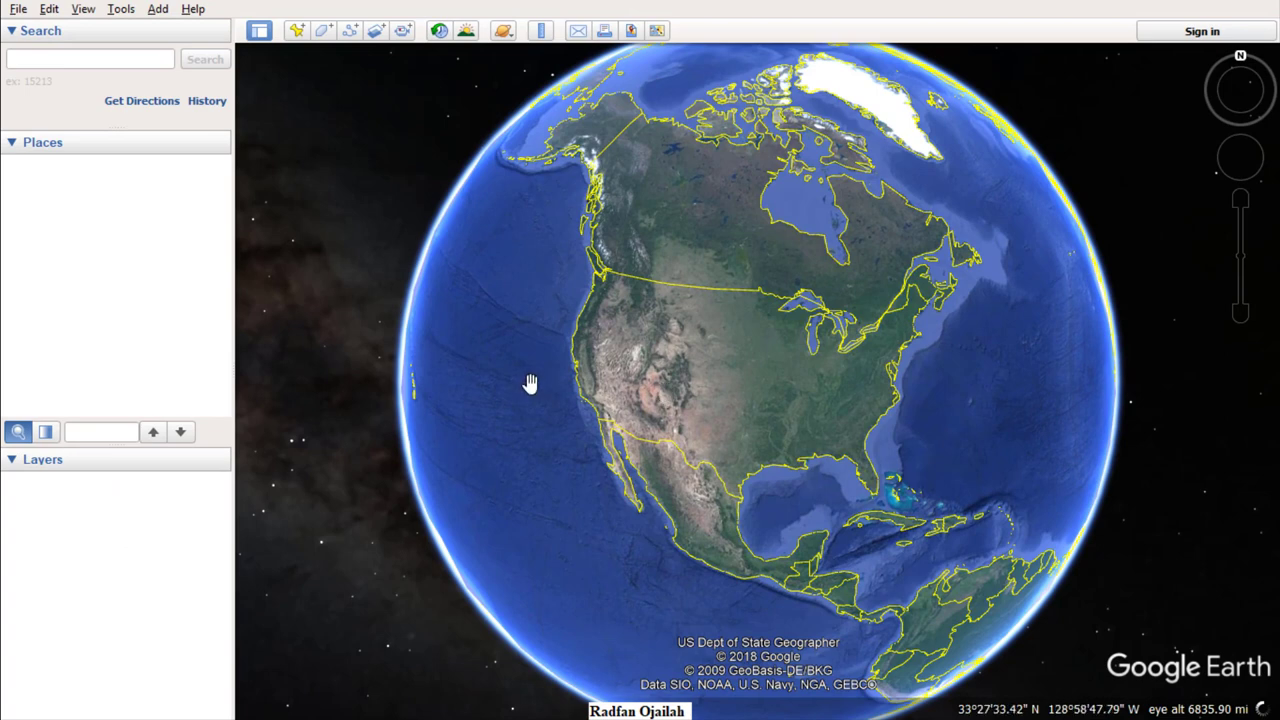
Set the 3D View latitude/longitude display to Decimal Degrees in Options.
click(83, 9)
mouse_move(113, 12)
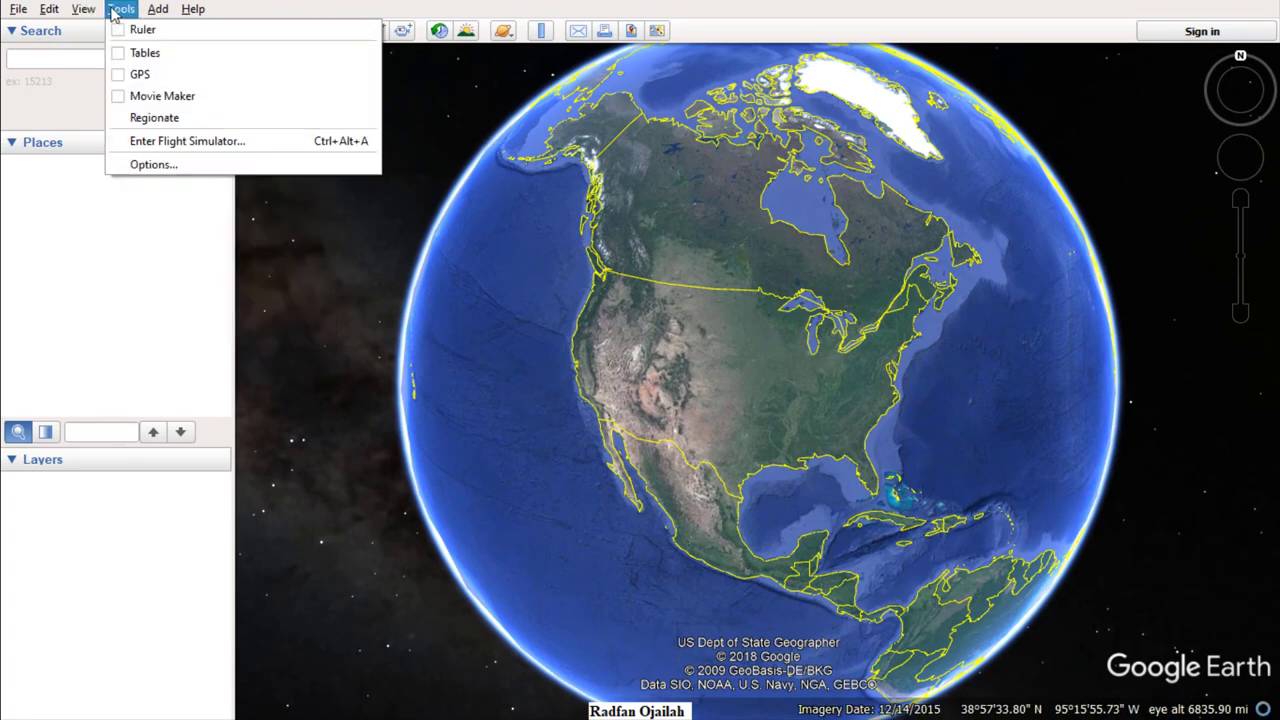
click(148, 164)
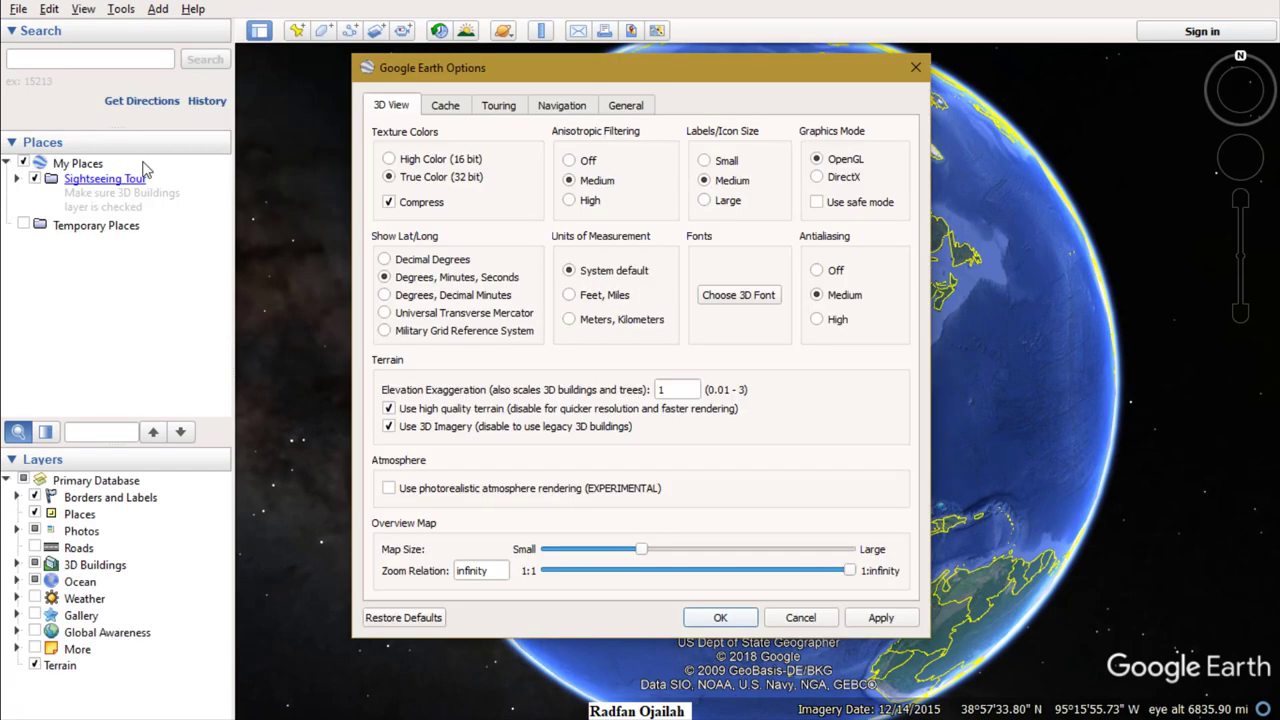
click(387, 260)
click(720, 617)
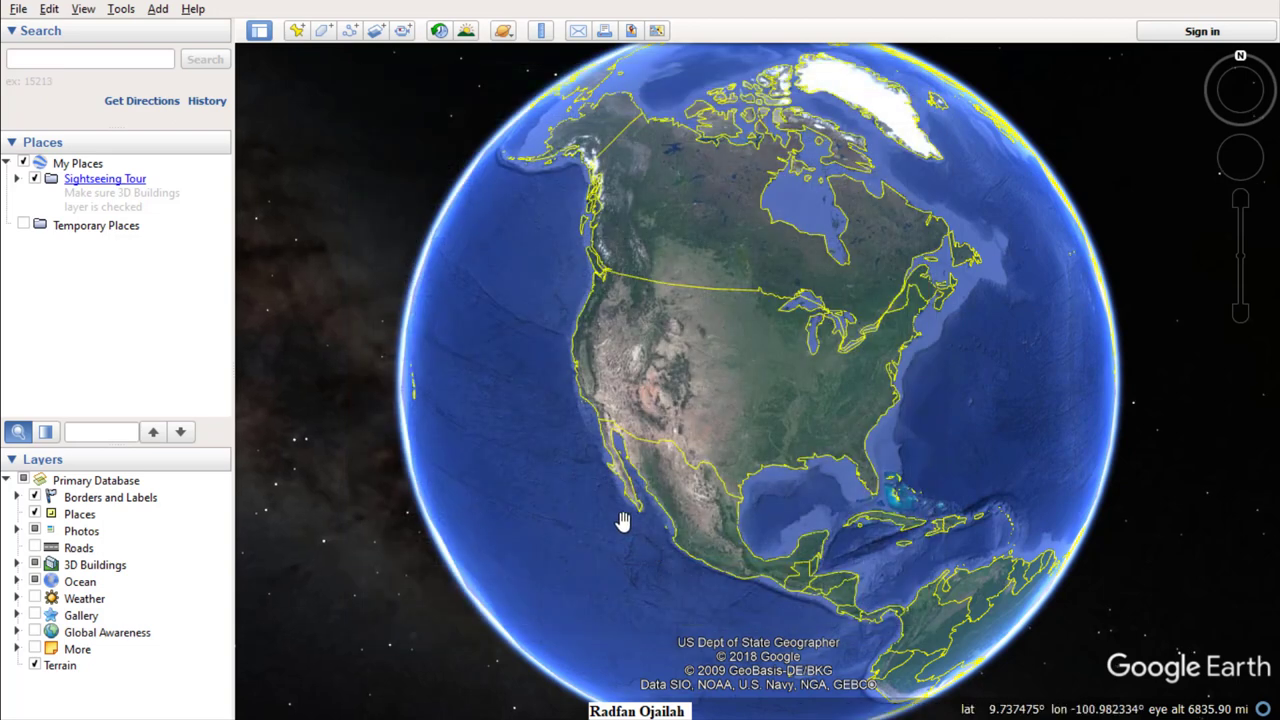
Search for 'buraydah' to fly the globe to Buraydah, Saudi Arabia.
click(80, 57)
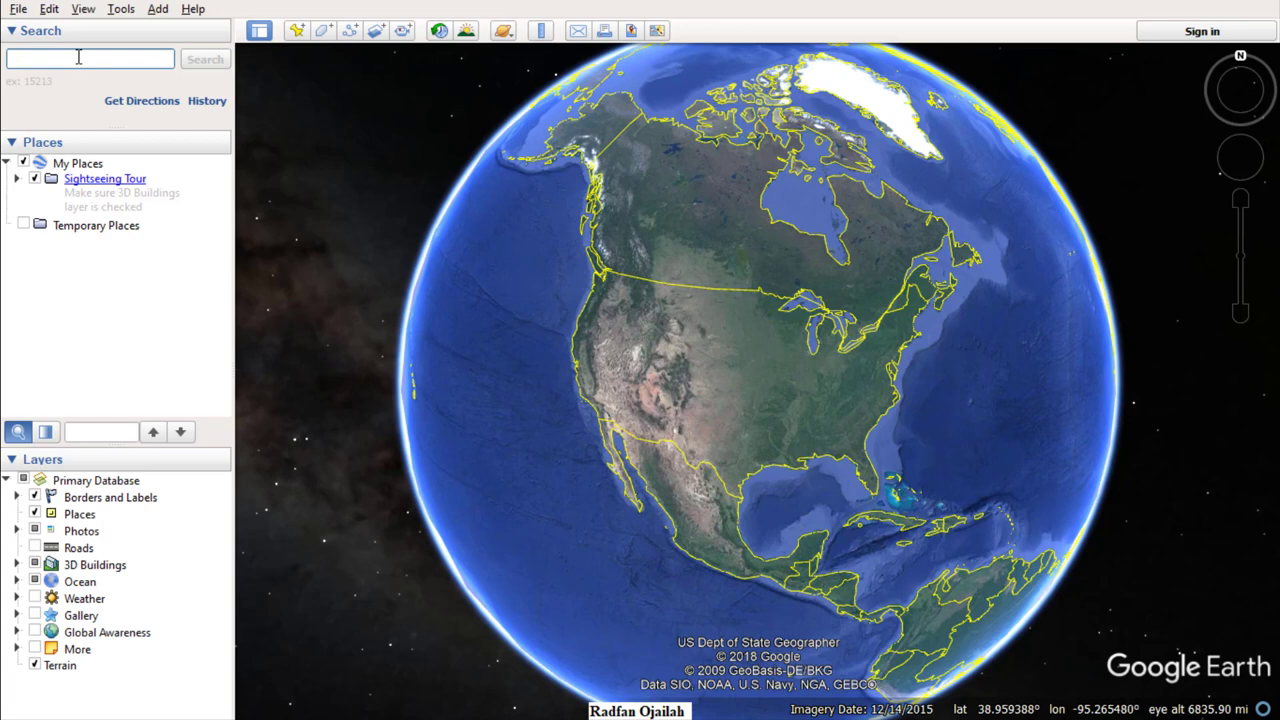
text(buraydah)
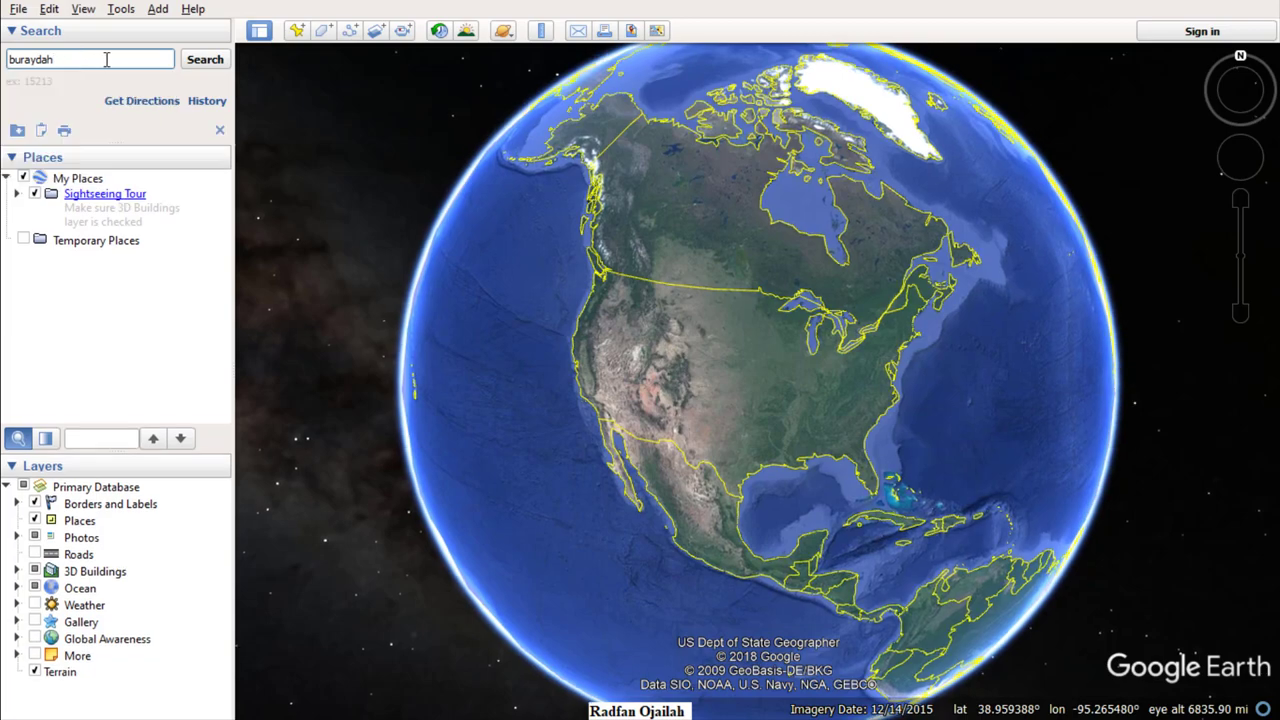
key(Return)
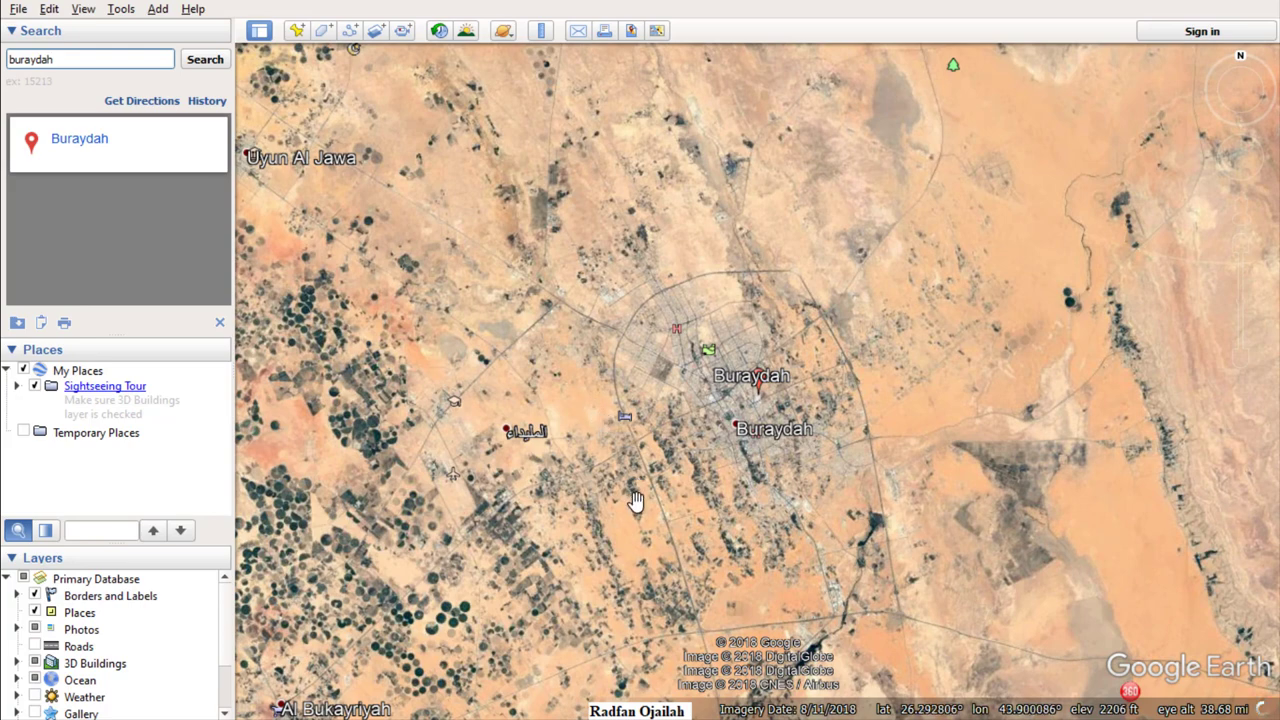
Add placemark '1' southwest of central Buraydah.
click(297, 32)
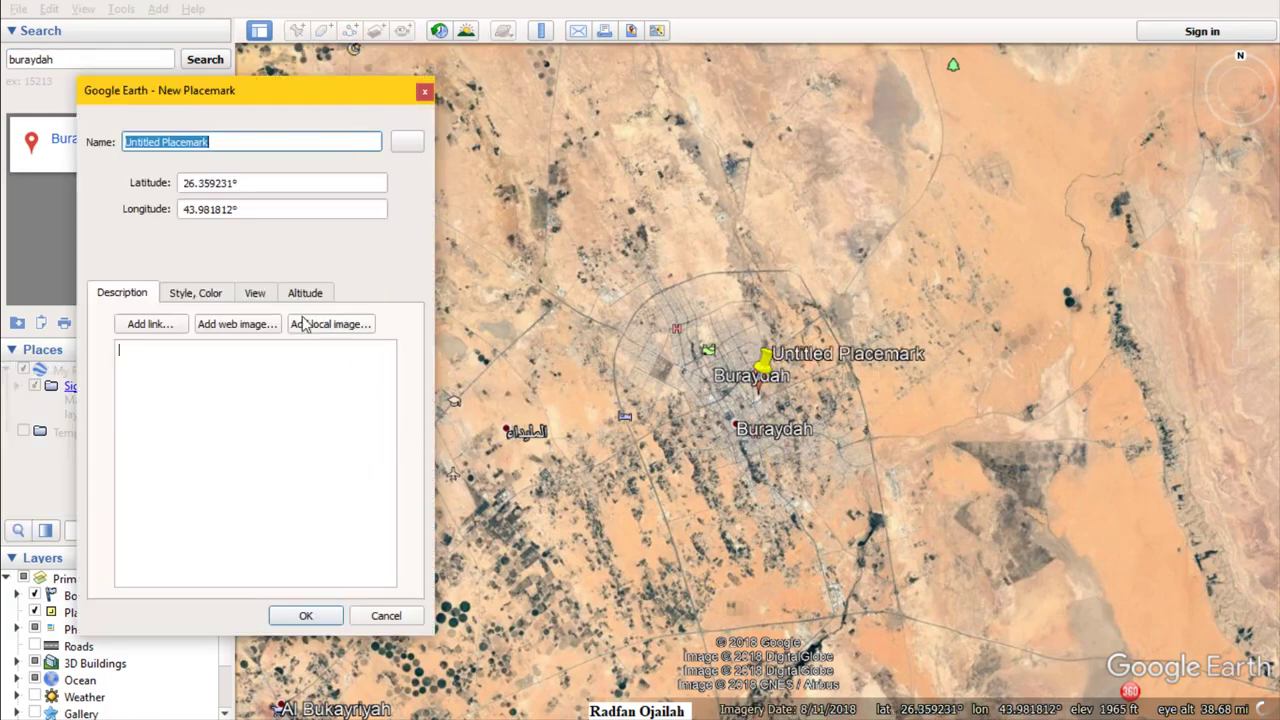
text(1)
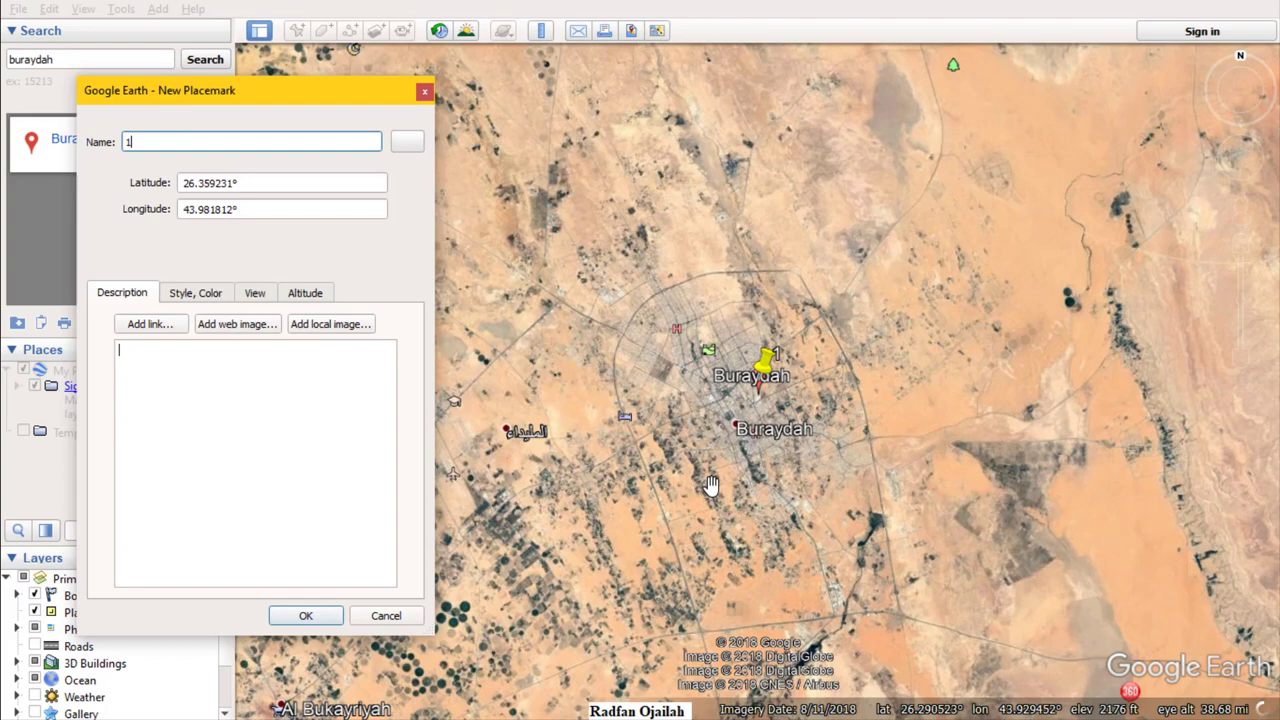
drag(750, 393, 645, 529)
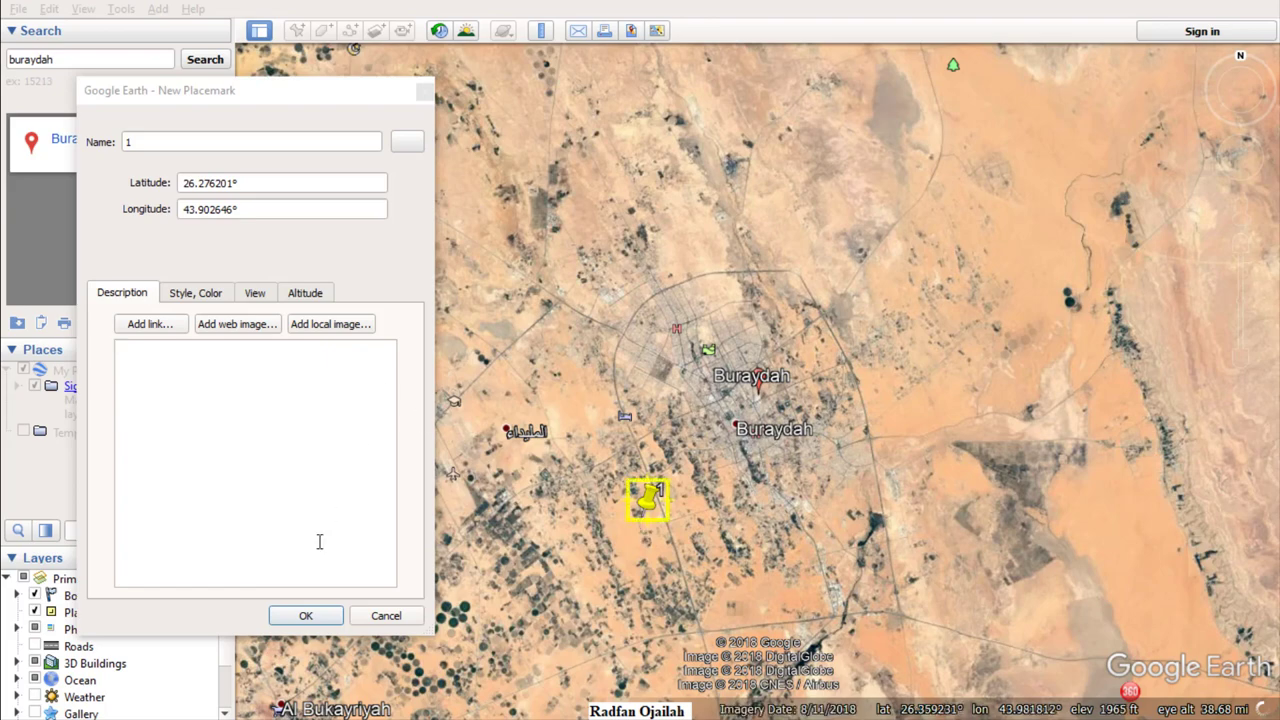
click(305, 616)
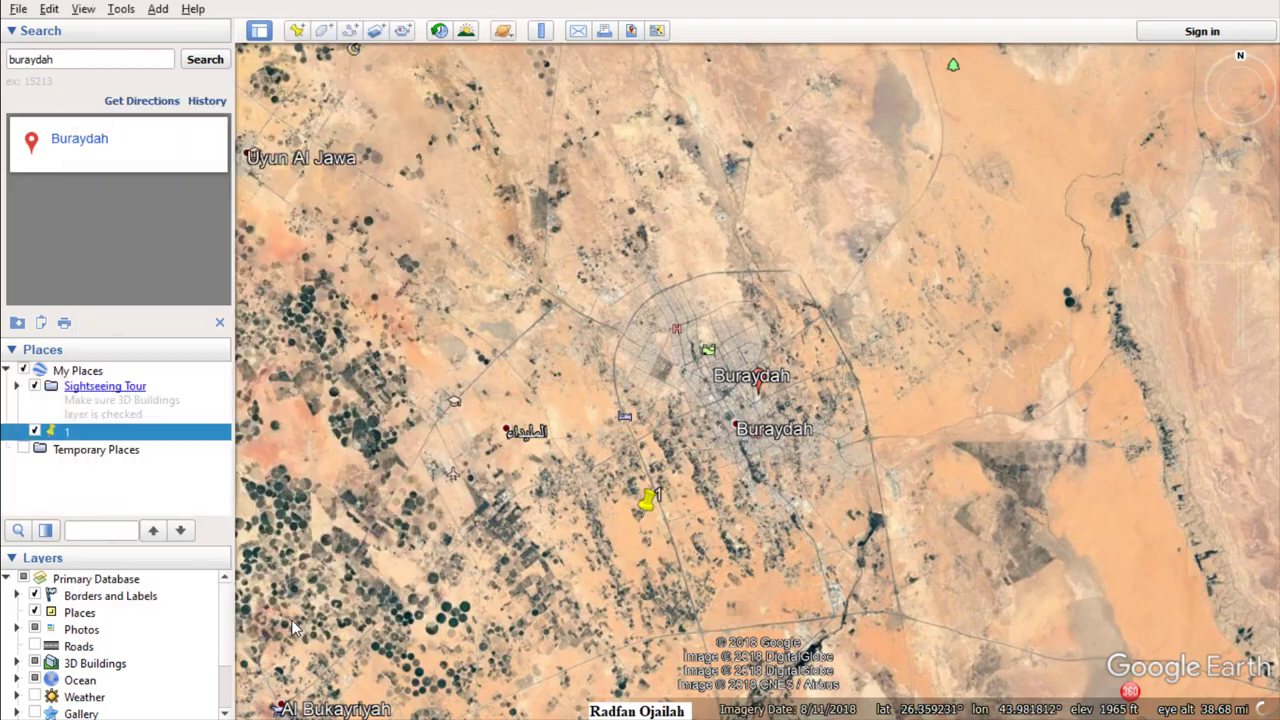
Add placemark '2' north of the city.
click(297, 30)
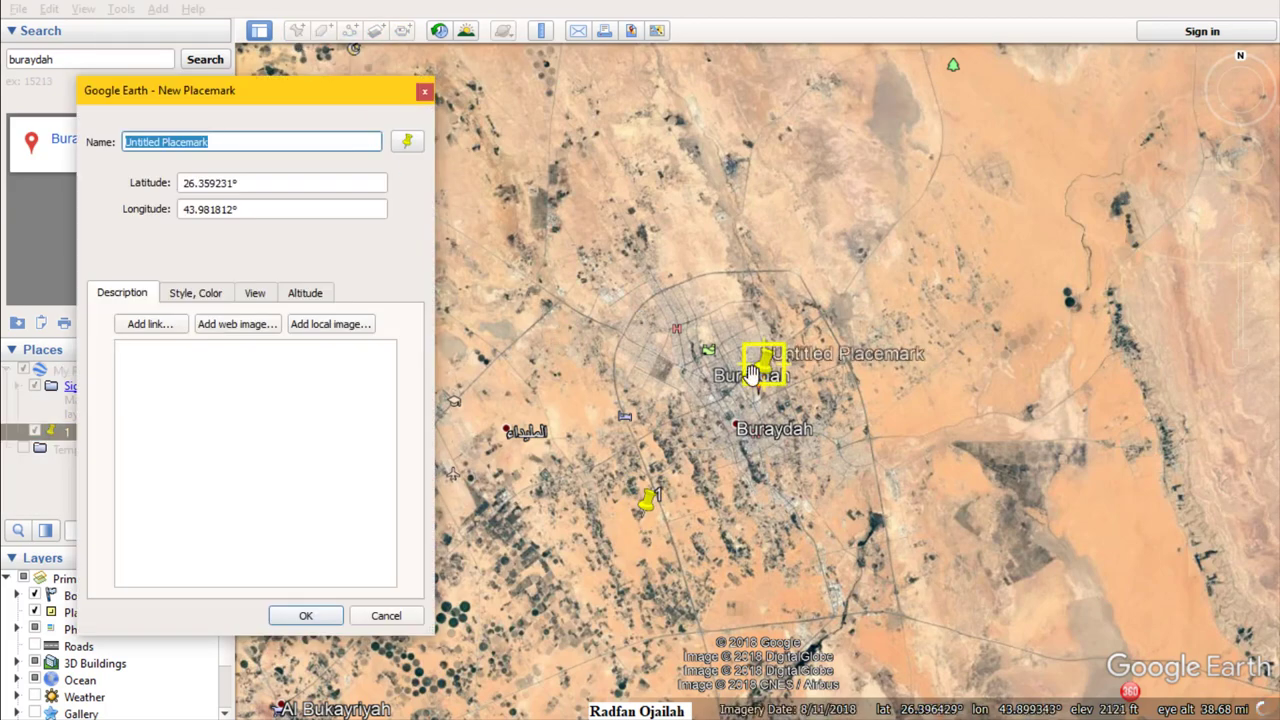
drag(763, 362, 633, 290)
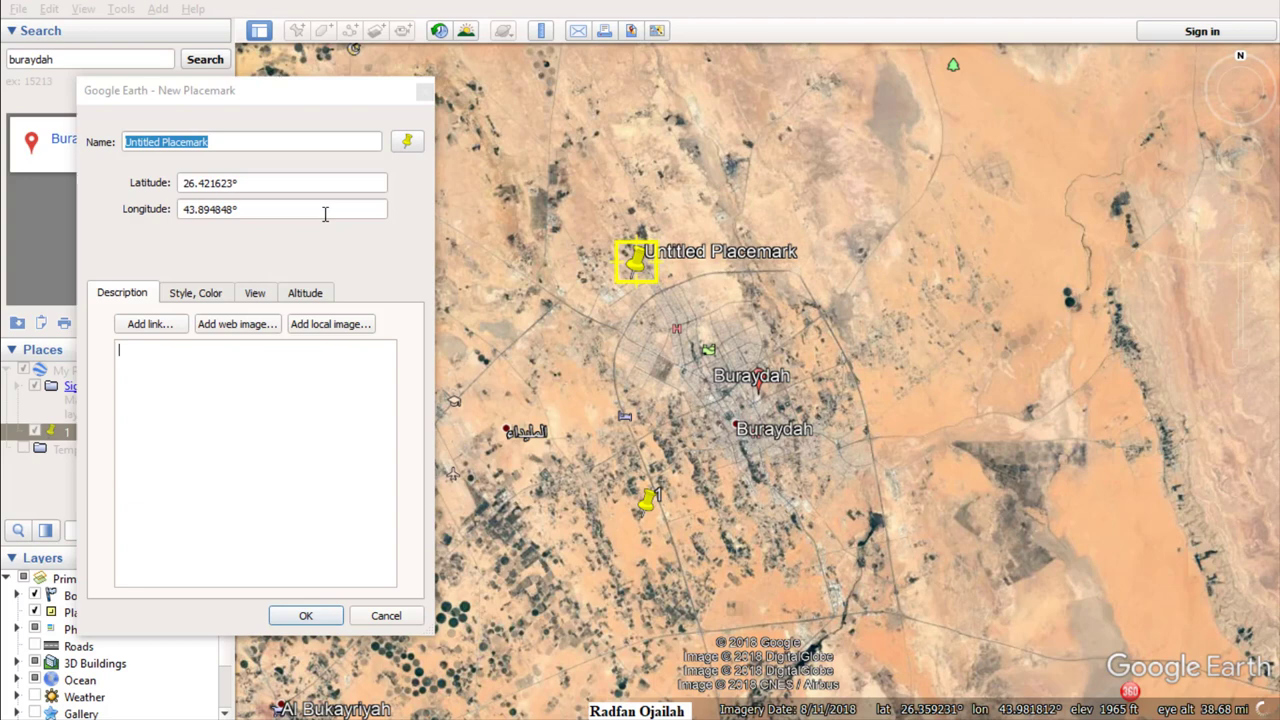
click(257, 143)
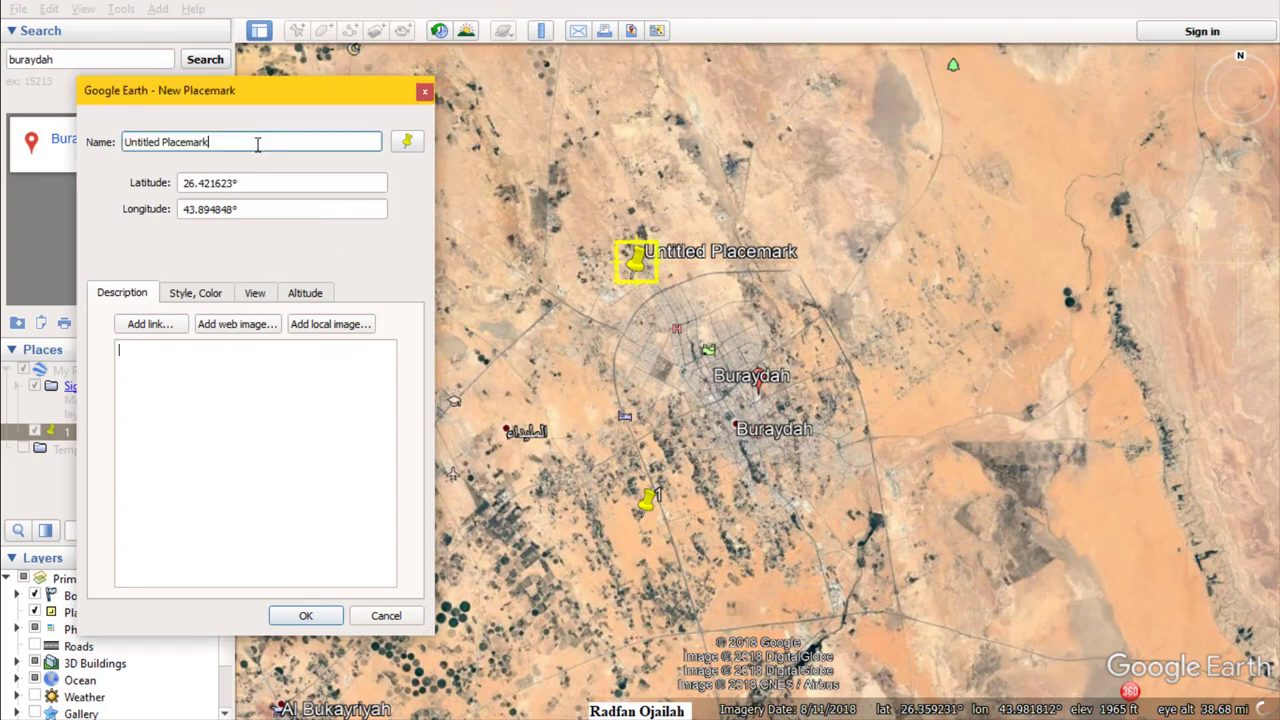
double_click(257, 143)
click(257, 143)
click(250, 143)
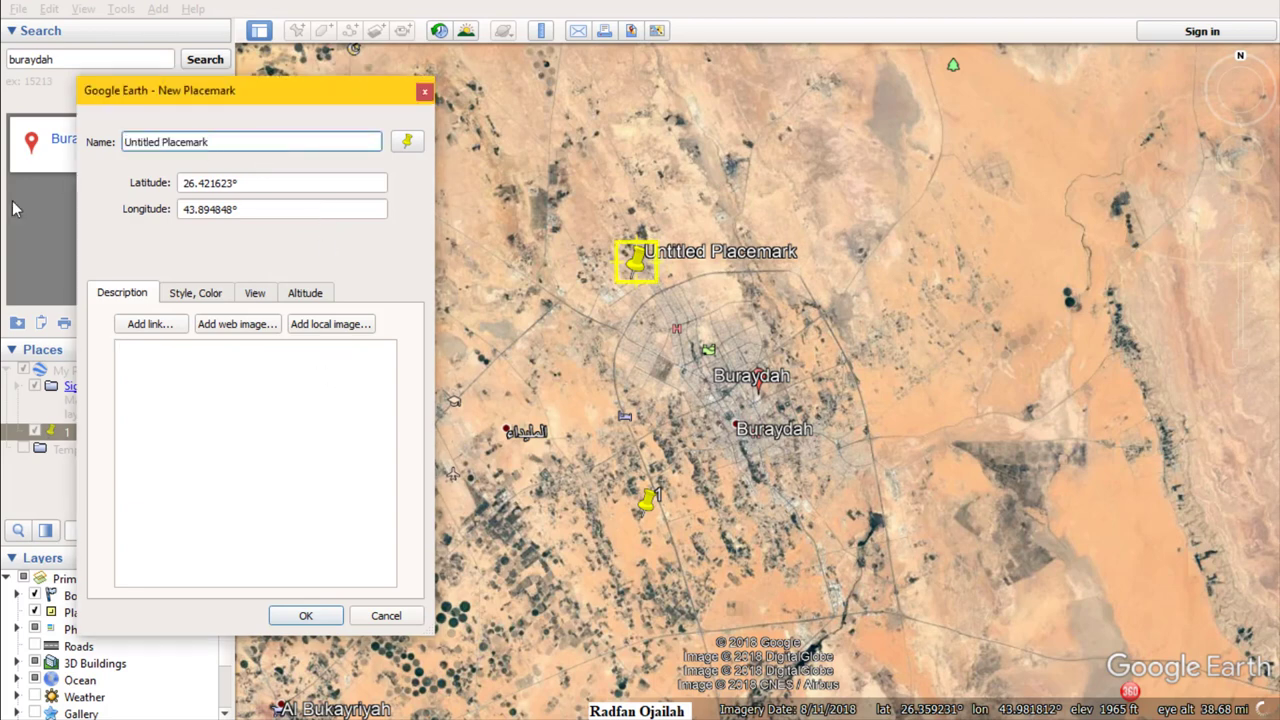
triple_click(221, 142)
text(2)
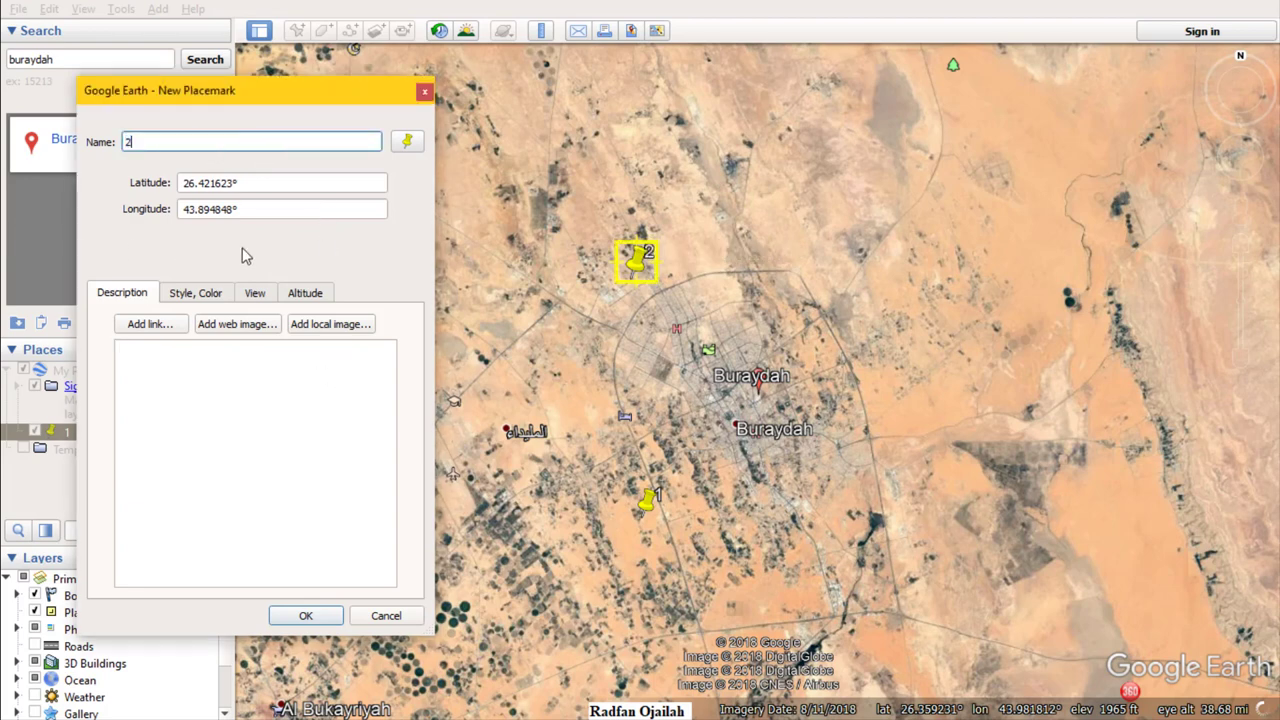
click(305, 615)
Add placemark '3' northeast of the city.
click(296, 31)
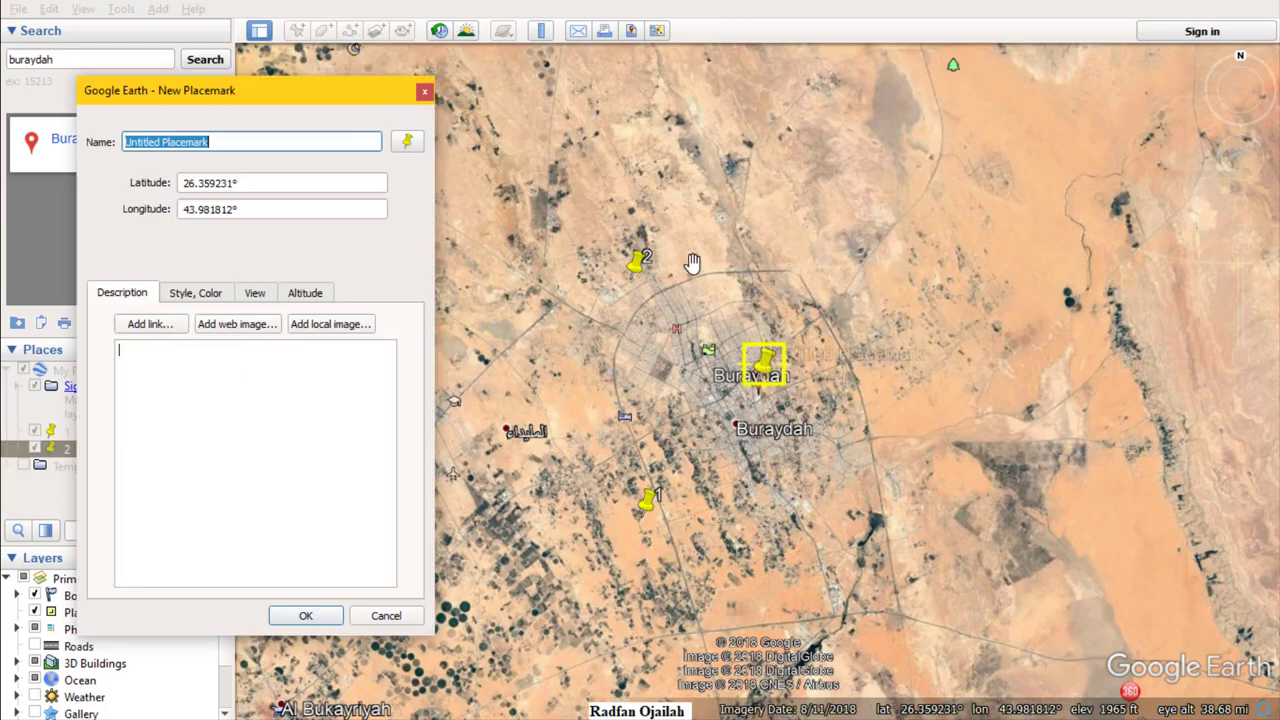
drag(765, 377, 826, 290)
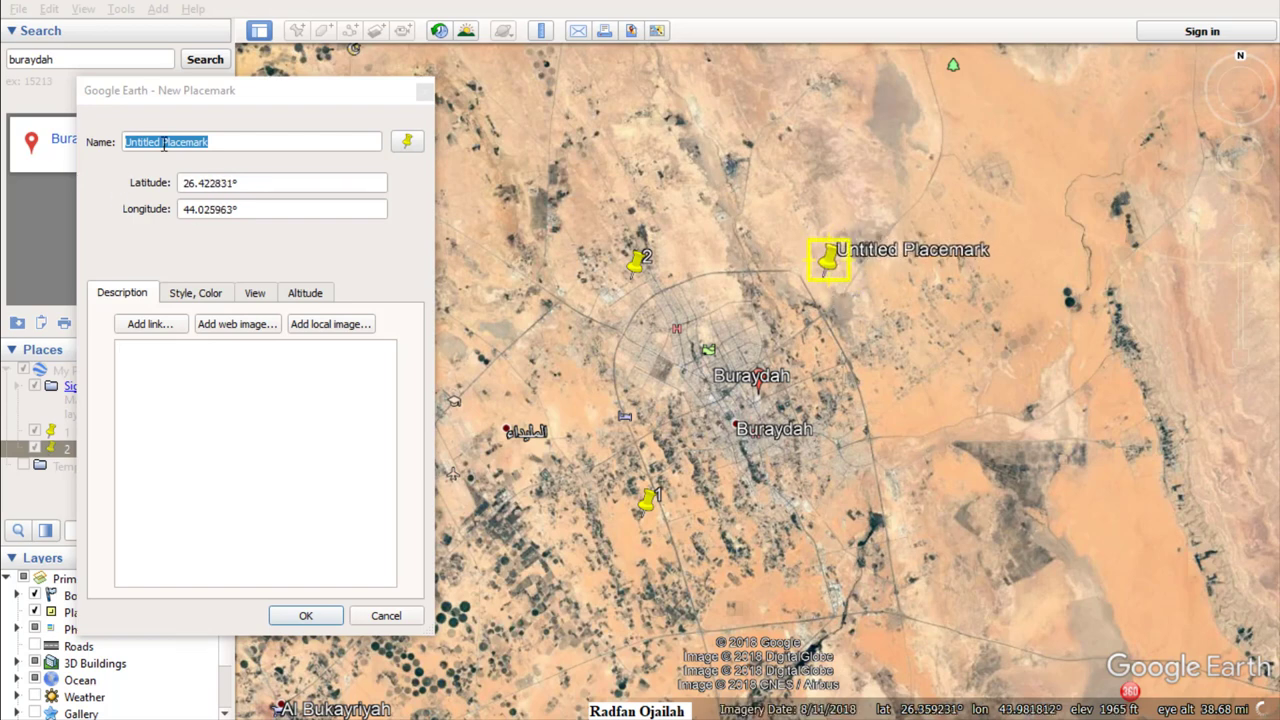
click(230, 160)
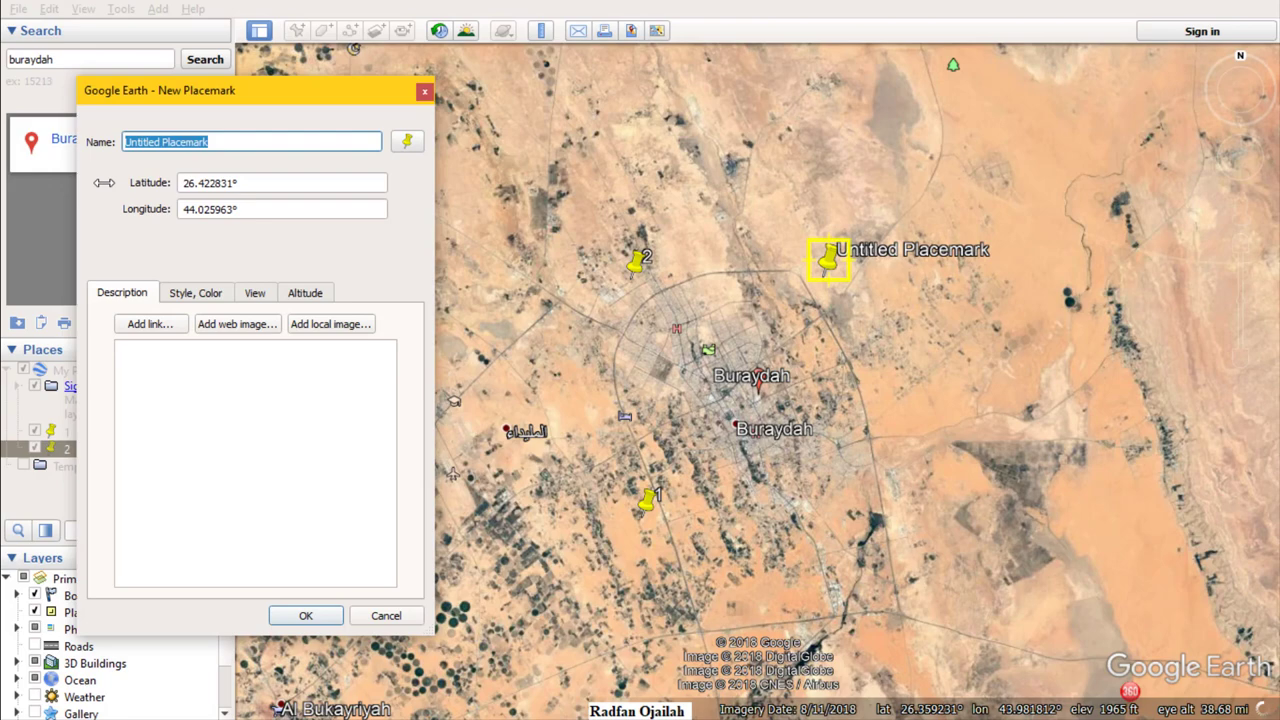
text(3)
click(328, 617)
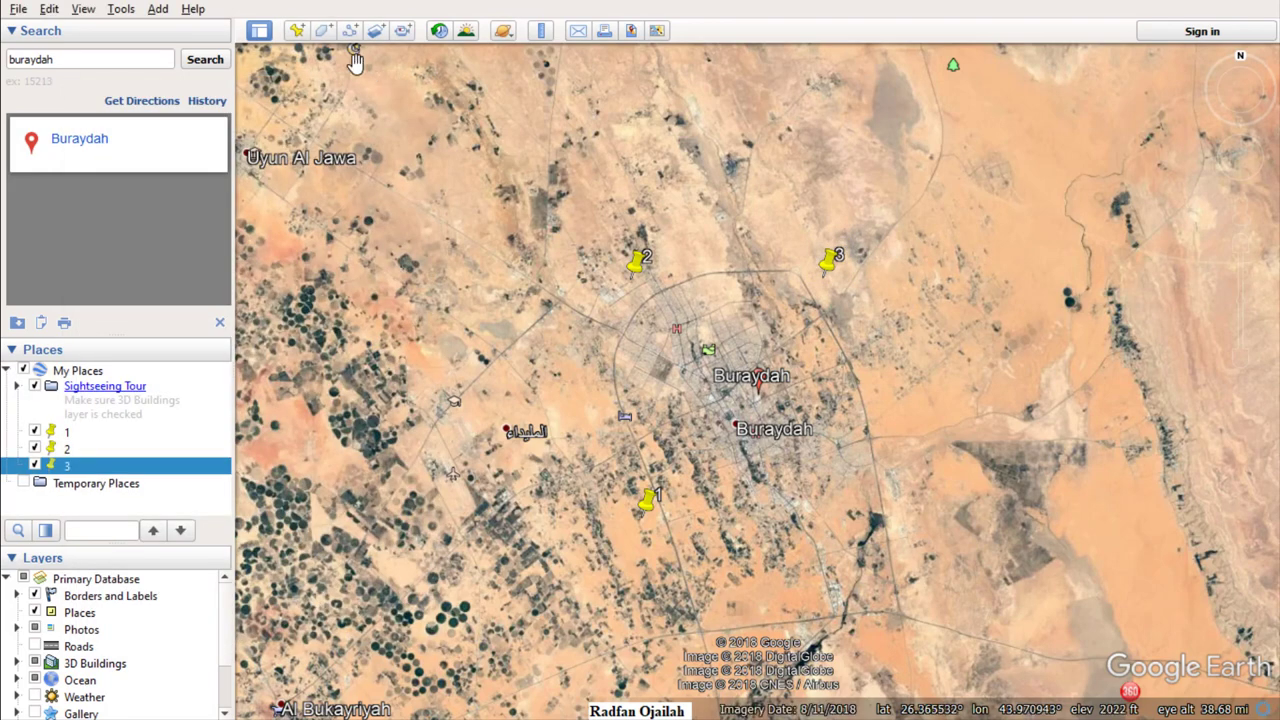
Add placemark '4' southeast of the city centre.
click(296, 31)
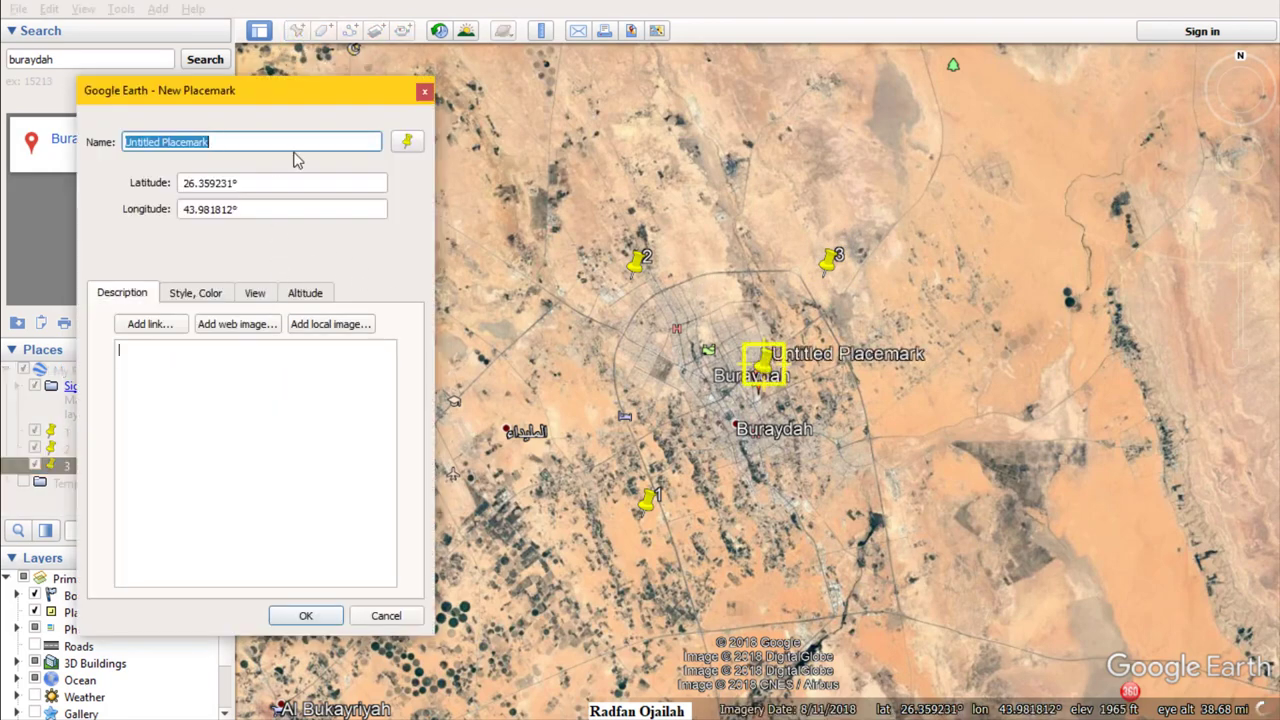
text(4)
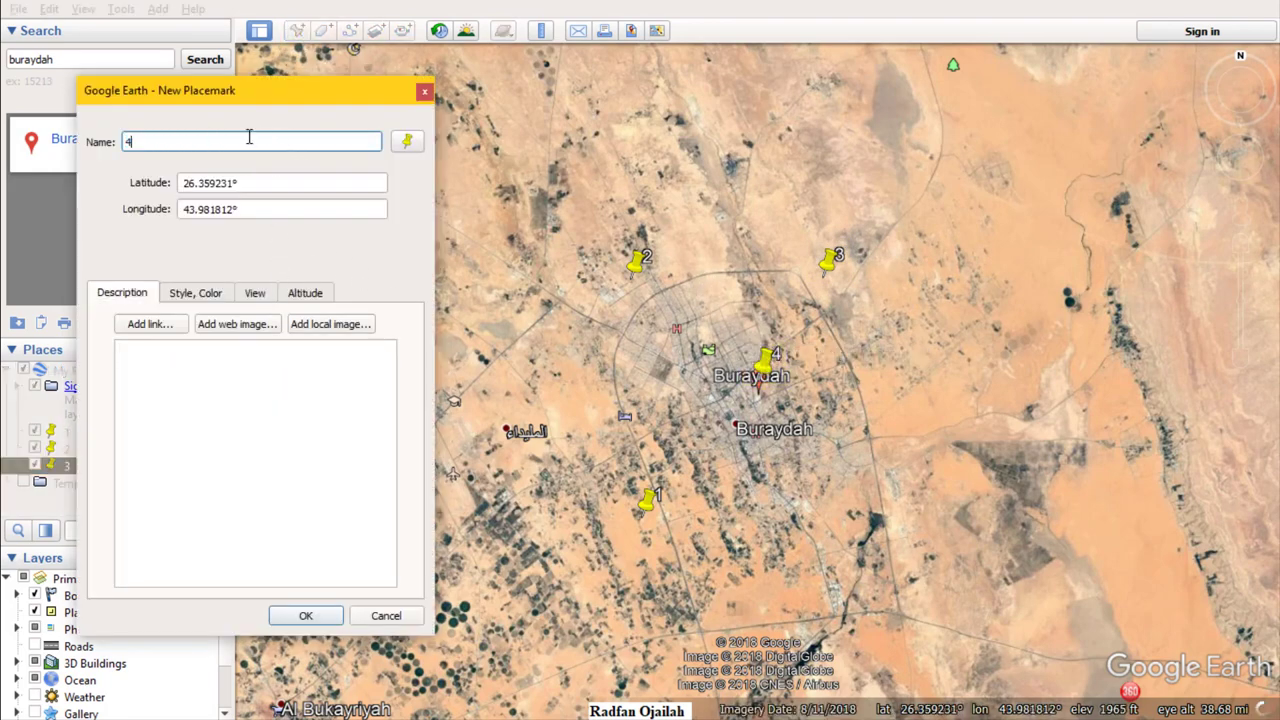
click(757, 366)
drag(757, 366, 843, 510)
click(315, 615)
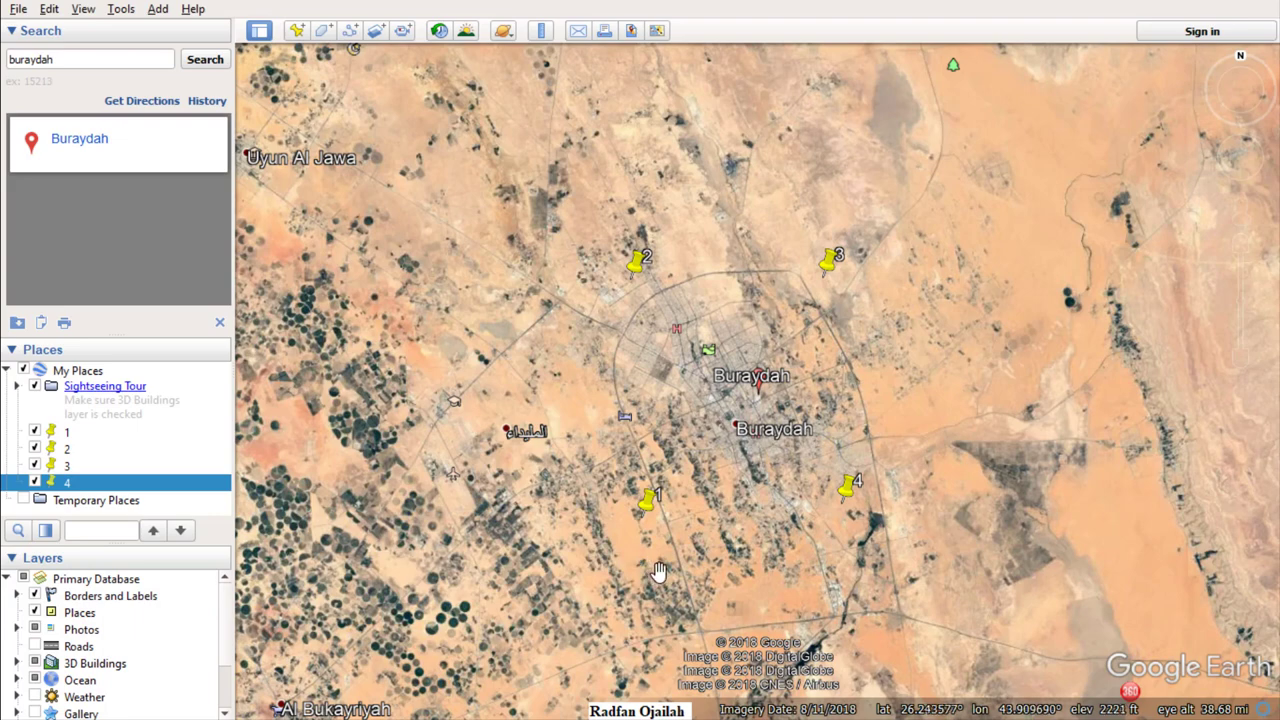
right_click(647, 497)
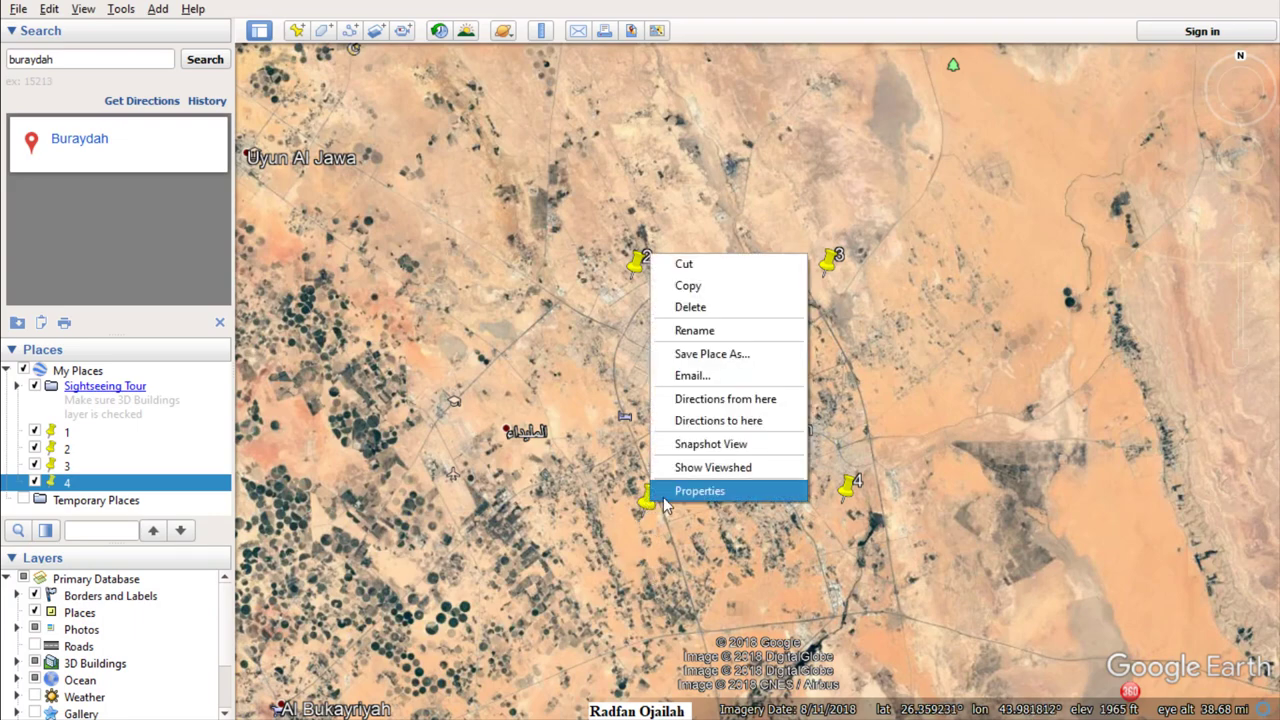
click(666, 494)
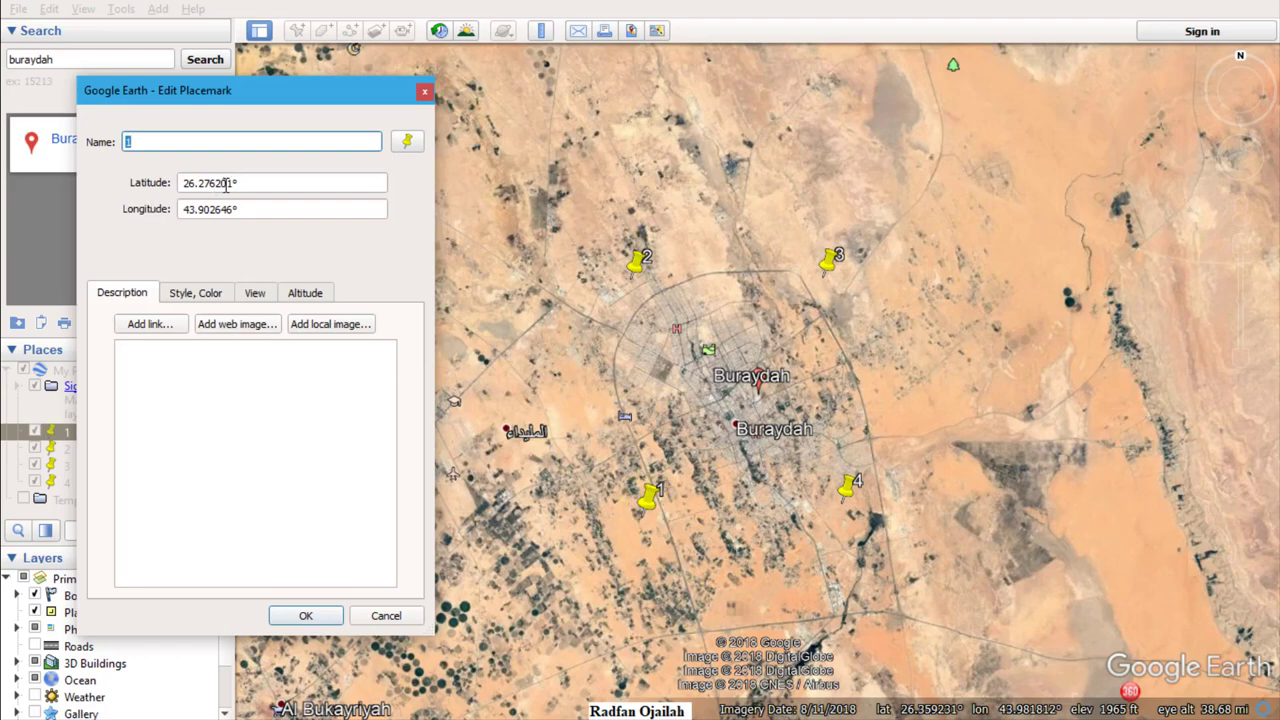
key(Tab)
click(334, 615)
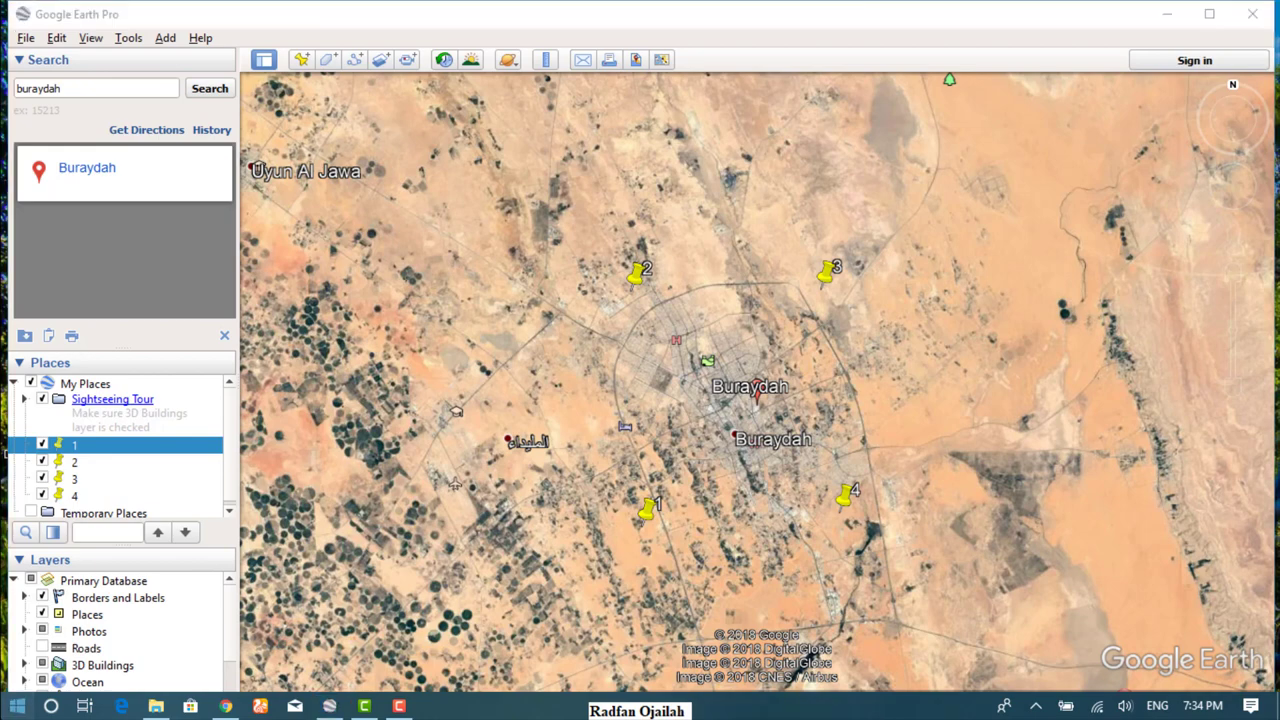
Launch Google Maps Downloader and position it clear of placemark 1's properties.
key(super)
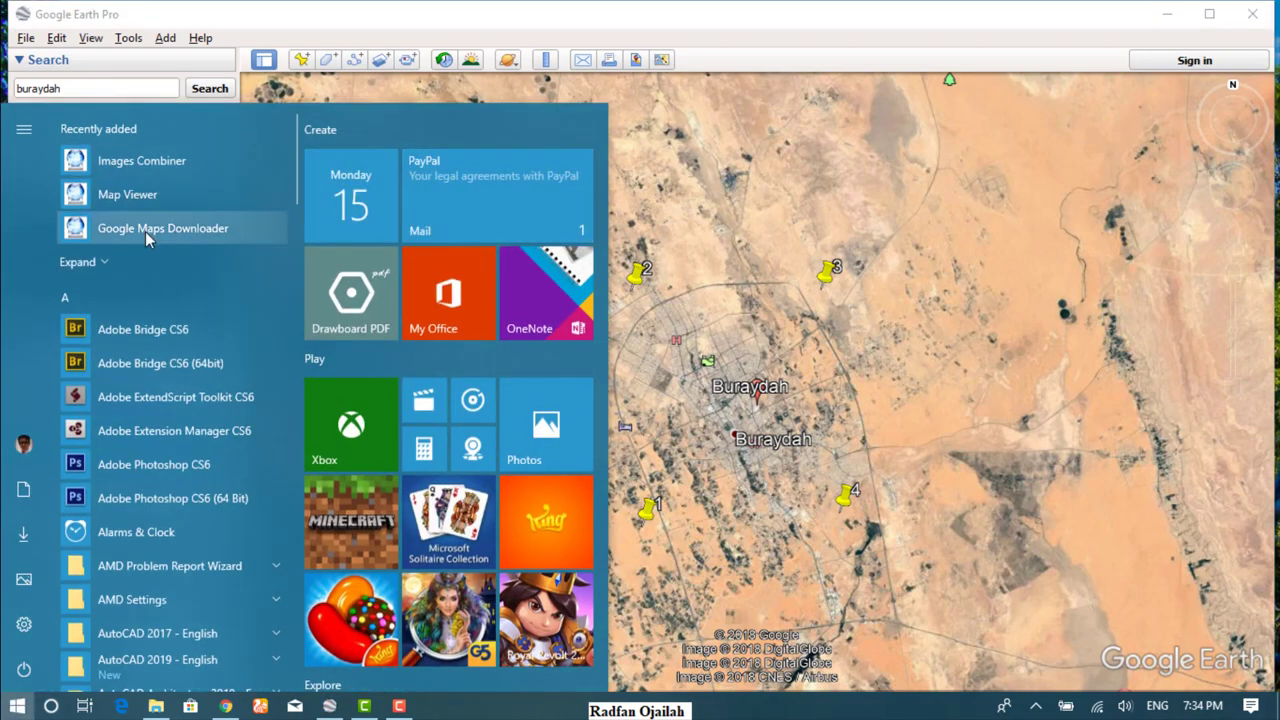
click(146, 230)
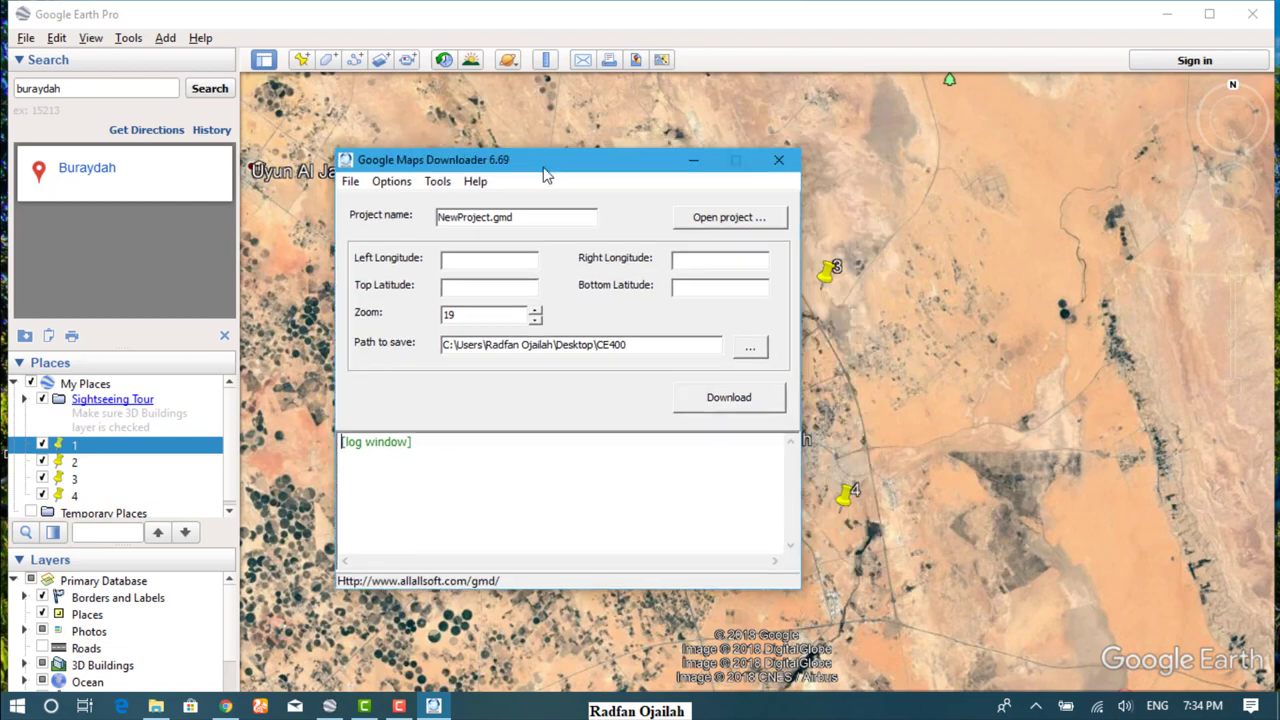
drag(546, 163, 306, 208)
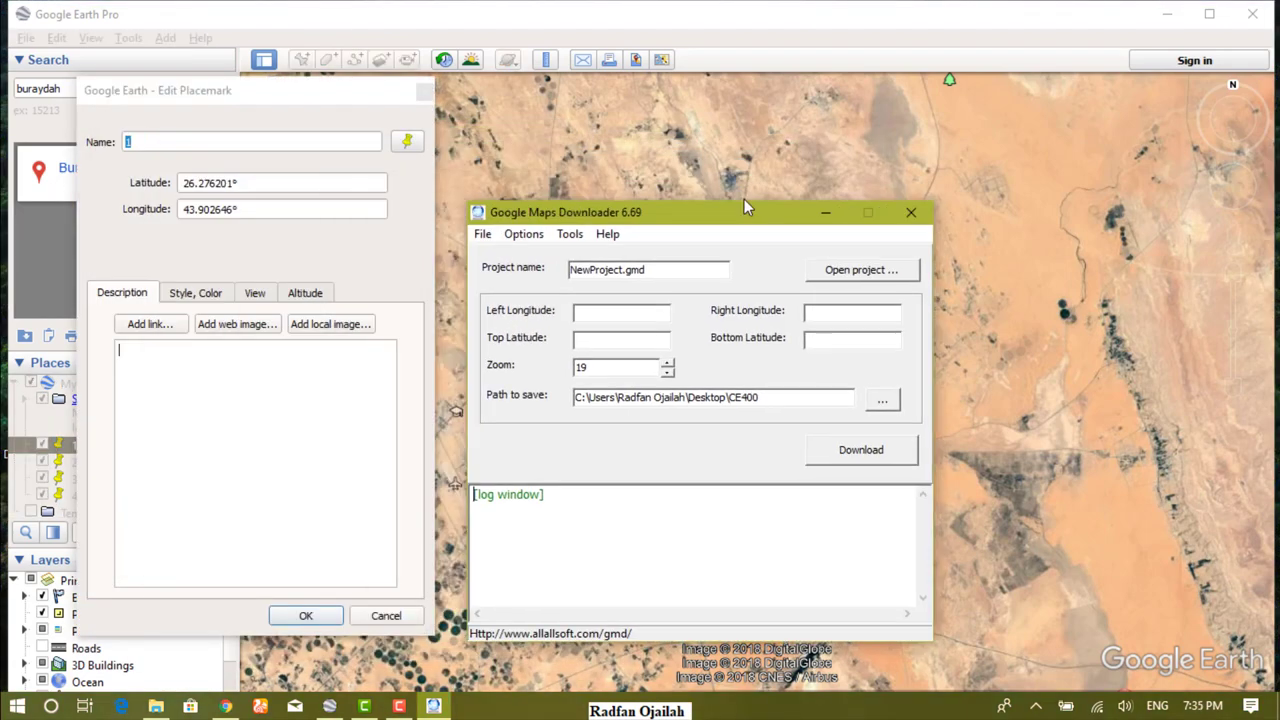
drag(744, 205, 992, 100)
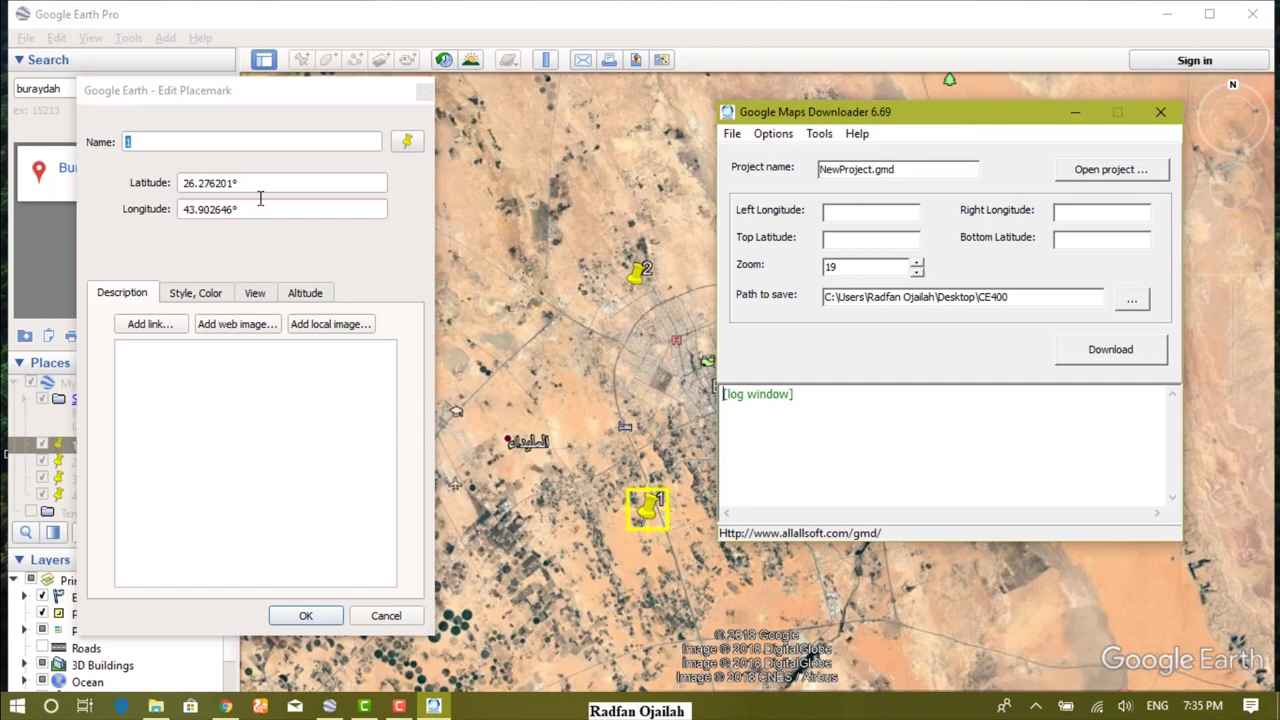
Copy placemark 1's longitude 43.902646° into the Left Longitude field.
drag(254, 210, 167, 223)
key(ctrl+c)
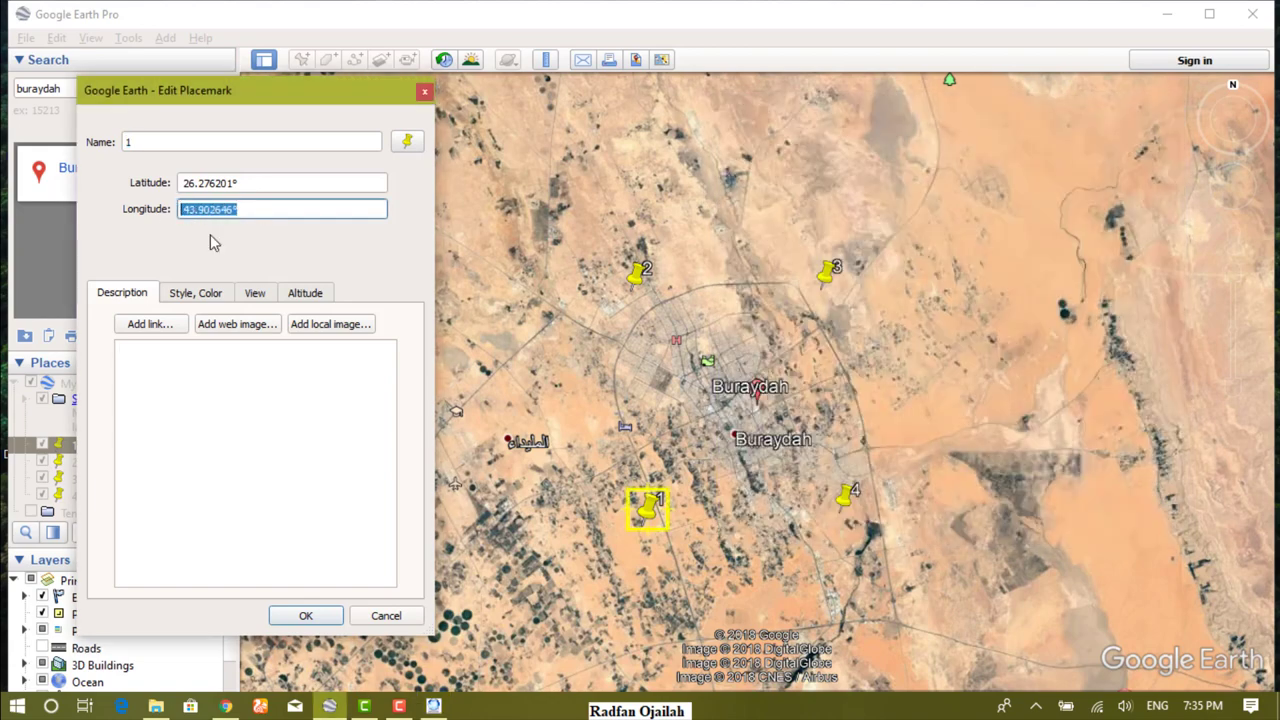
click(424, 707)
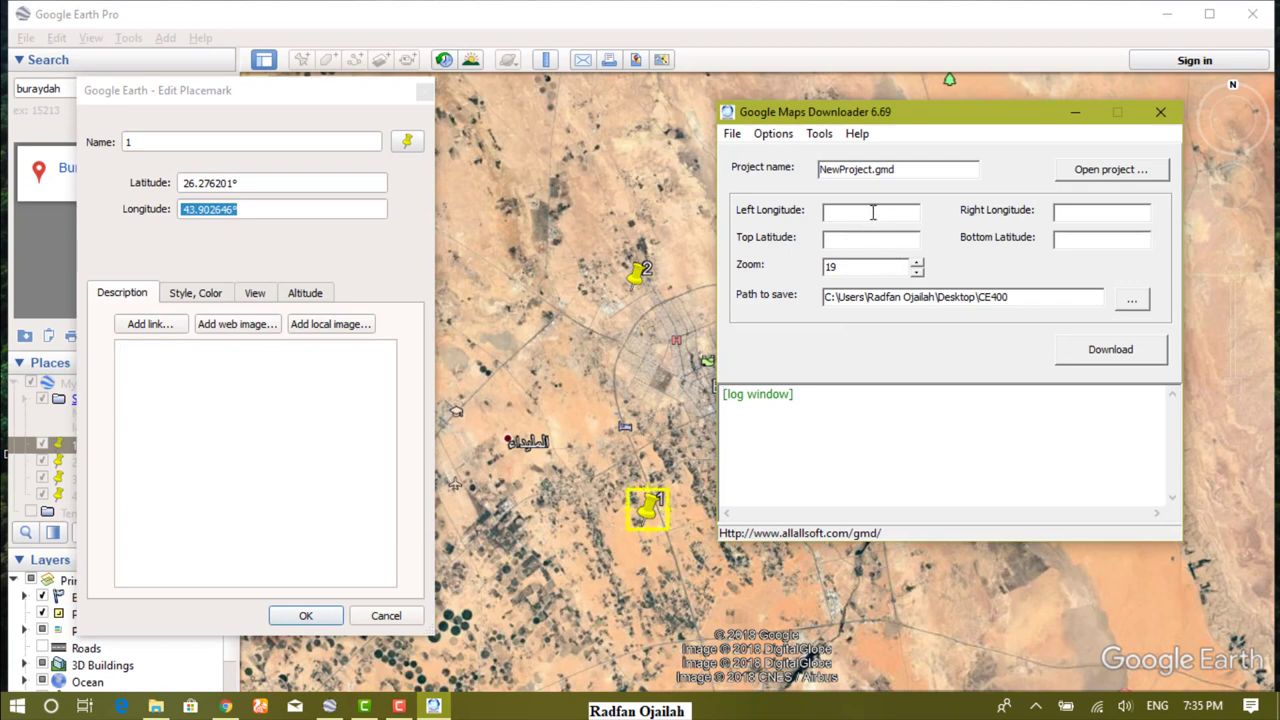
click(872, 213)
key(ctrl+v)
click(860, 238)
Copy latitude 26.276201° into Bottom Latitude, then close placemark 1's properties unchanged.
click(263, 183)
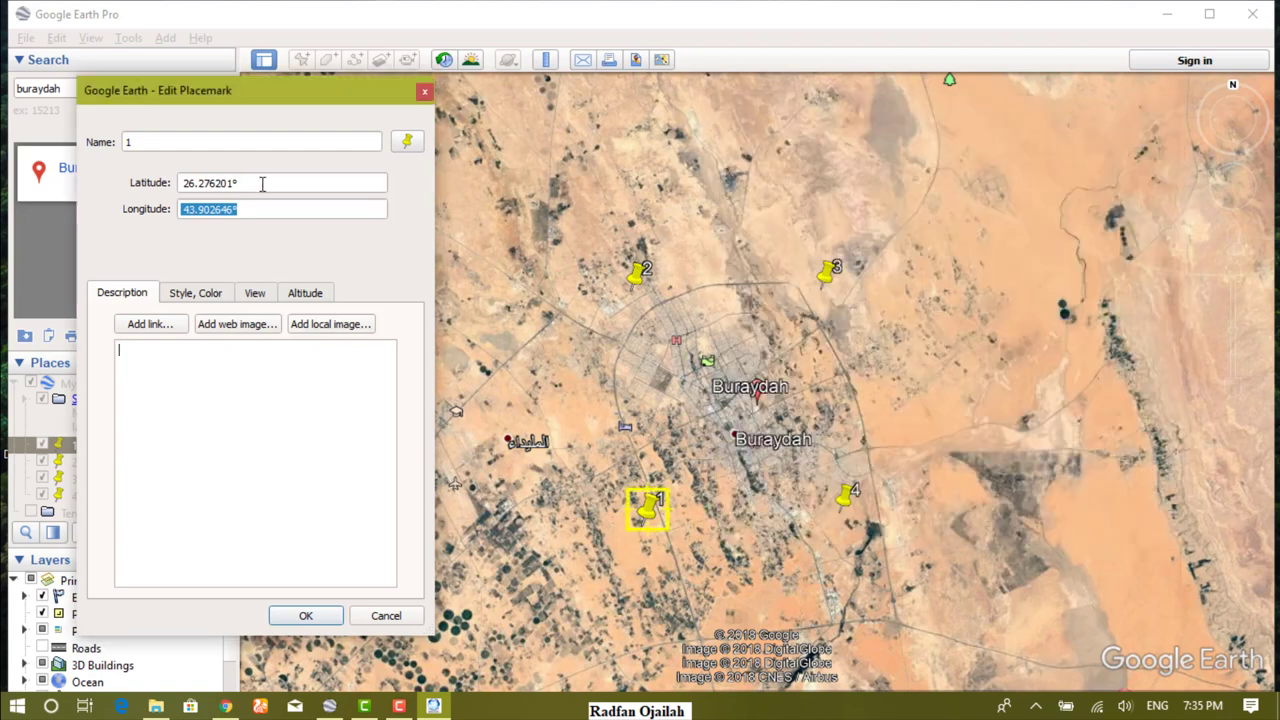
double_click(263, 183)
key(ctrl+c)
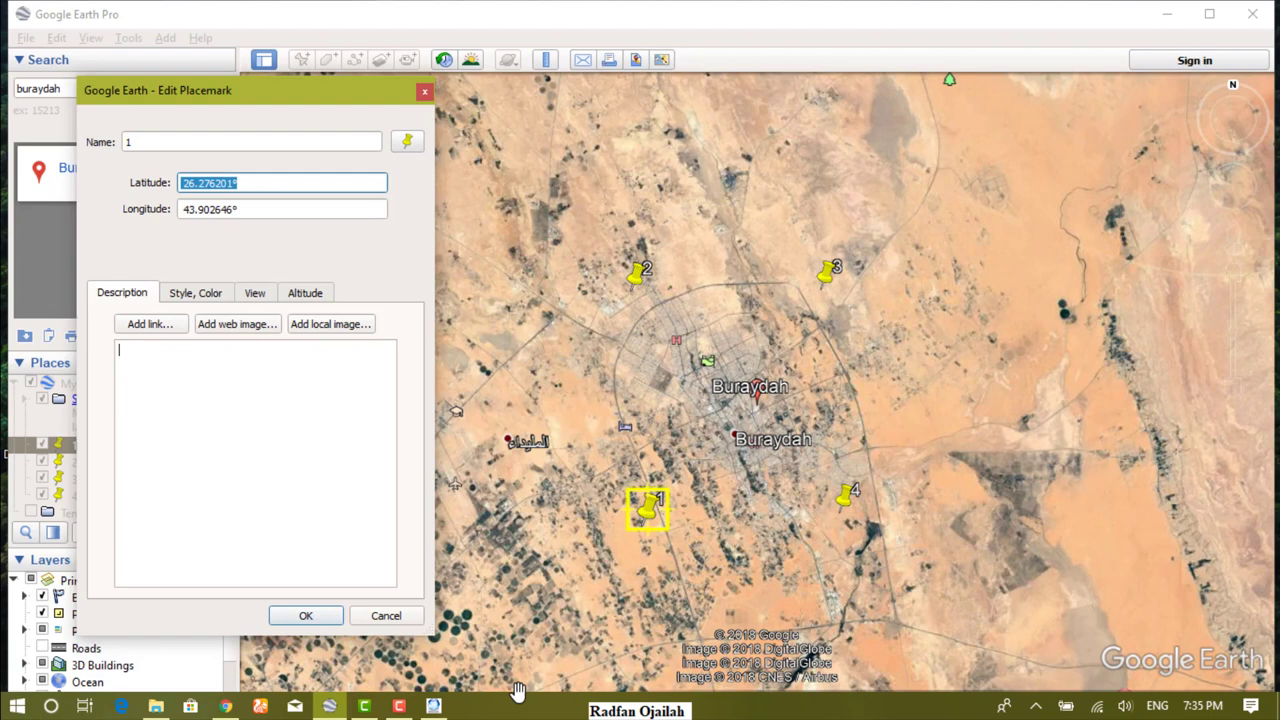
click(433, 706)
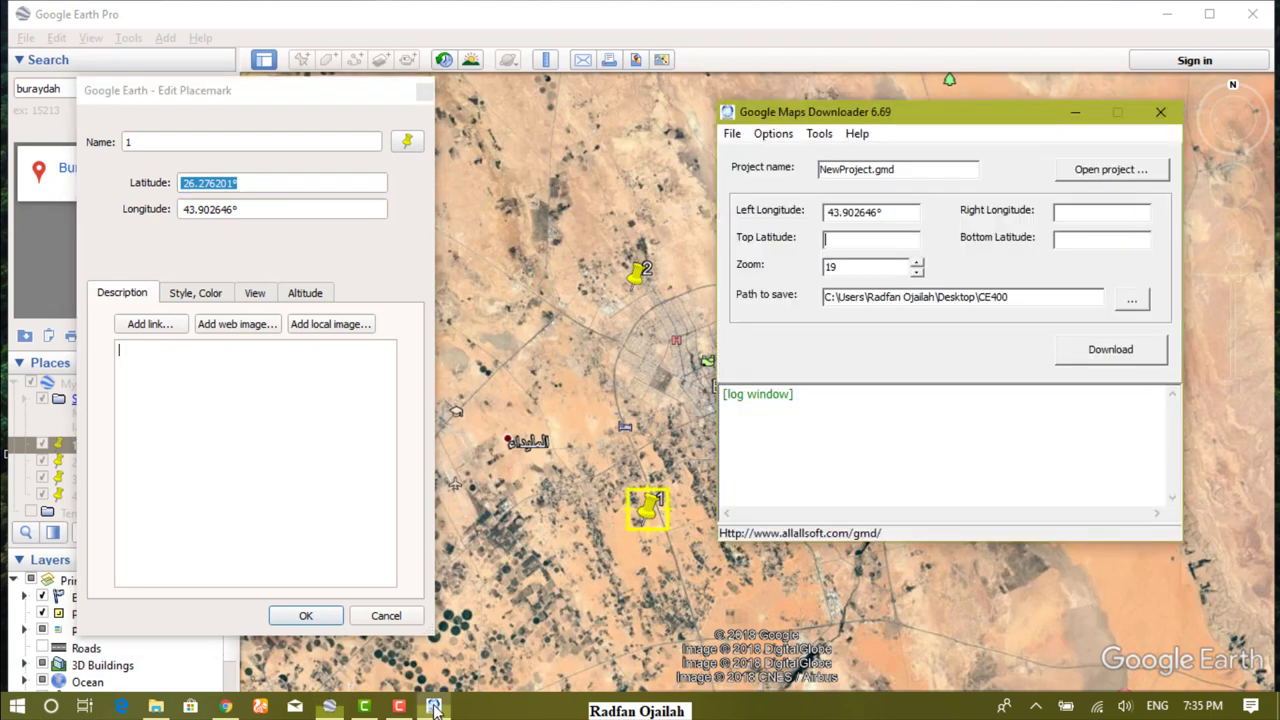
click(1083, 244)
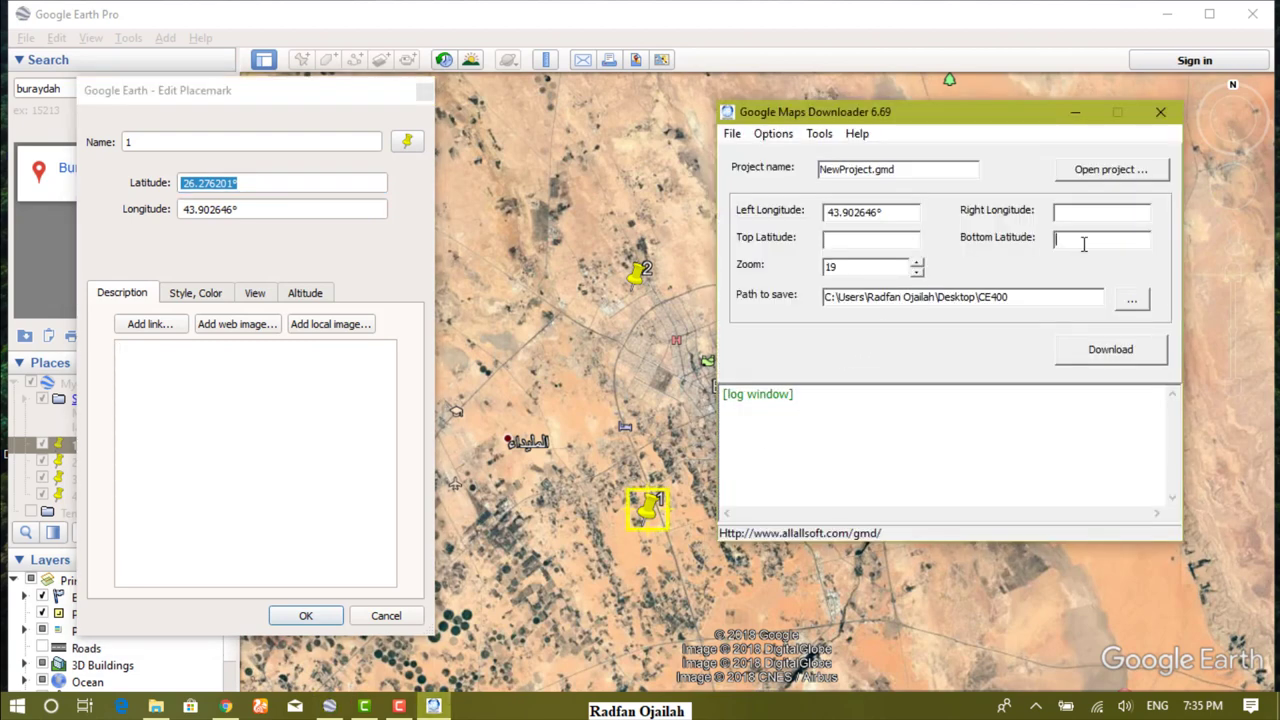
key(ctrl+v)
drag(846, 118, 609, 233)
click(372, 615)
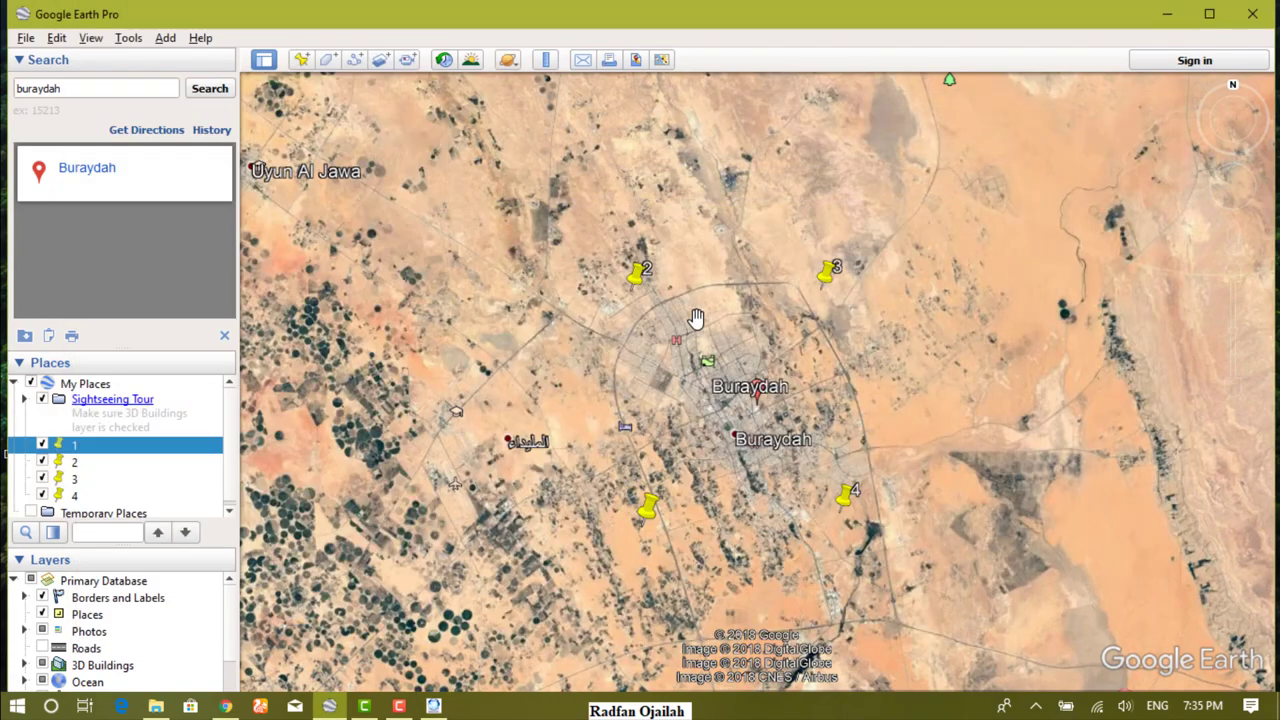
Paste placemark 3's latitude 26.422831° as the downloader's Top Latitude.
right_click(829, 274)
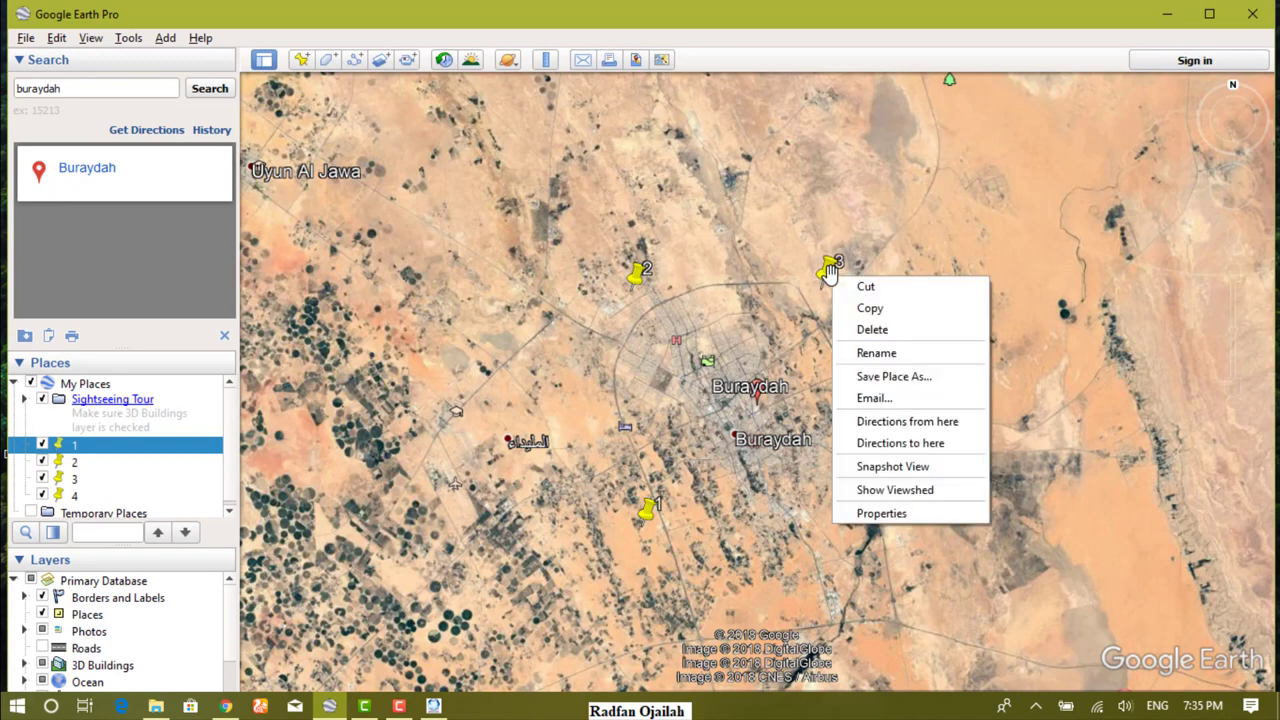
click(870, 513)
key(Tab)
key(ctrl+c)
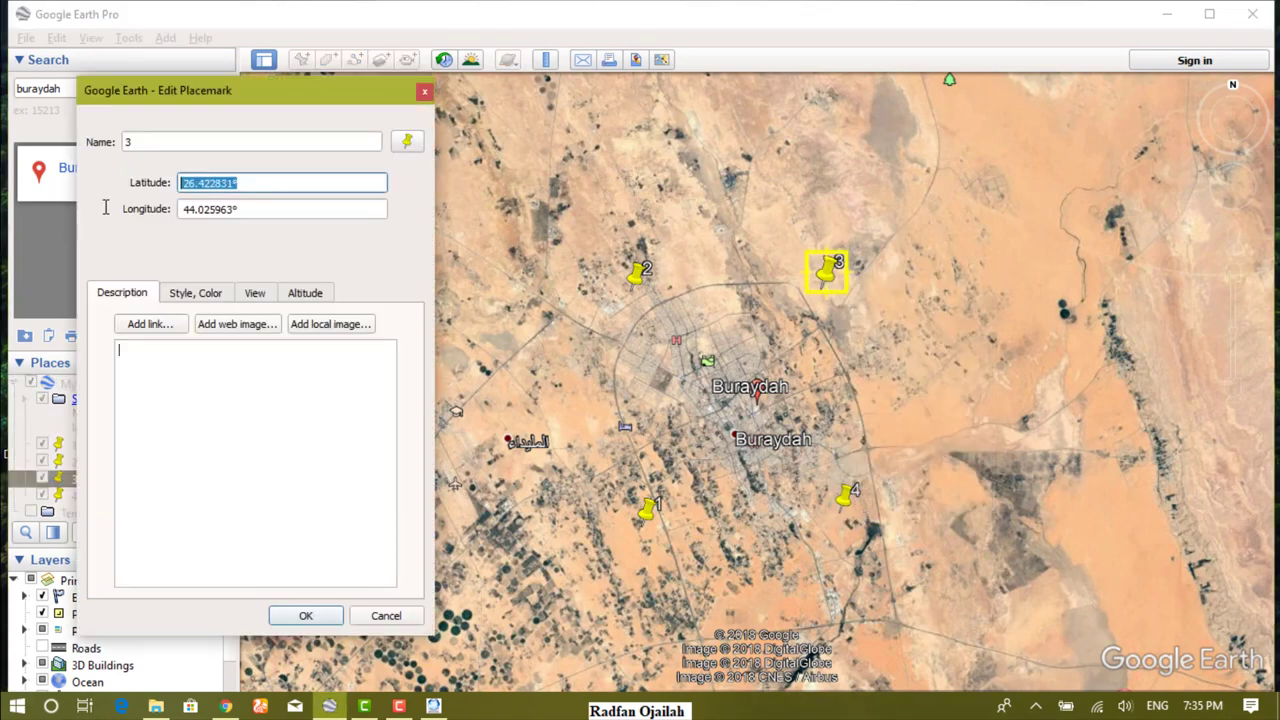
click(433, 706)
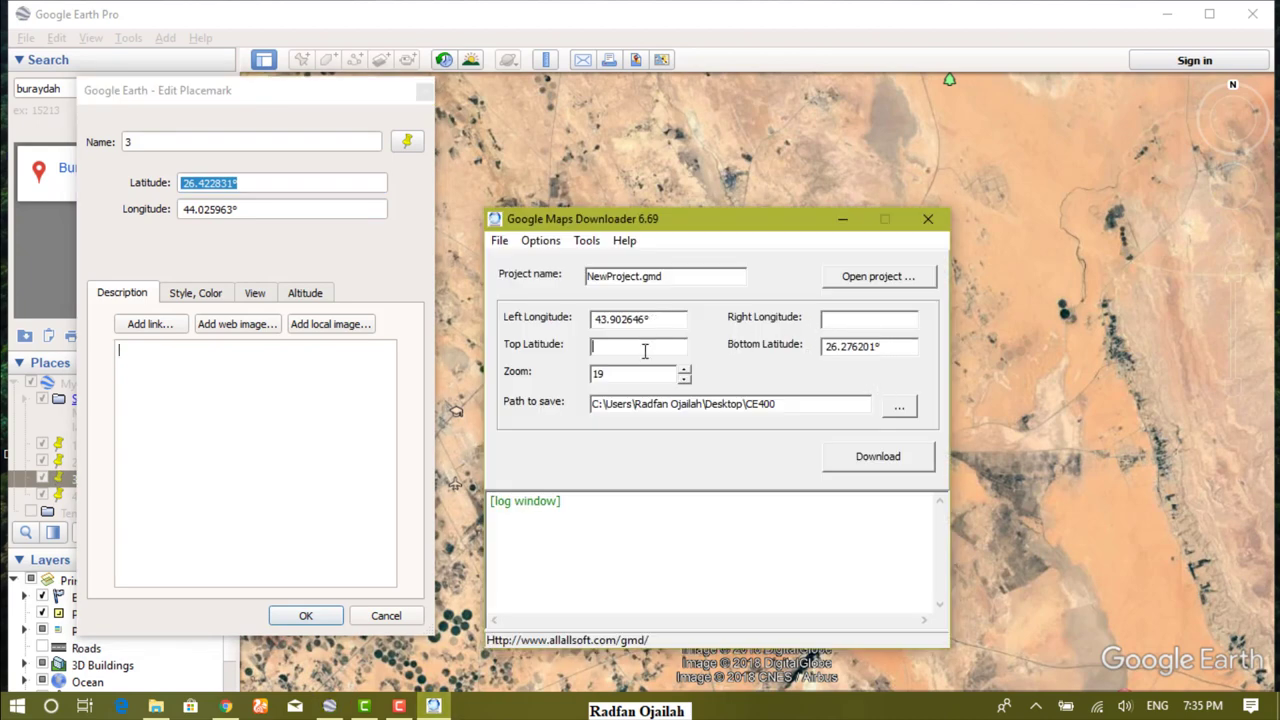
key(ctrl+v)
Paste placemark 3's longitude 44.025963° into the Right Longitude field.
click(286, 207)
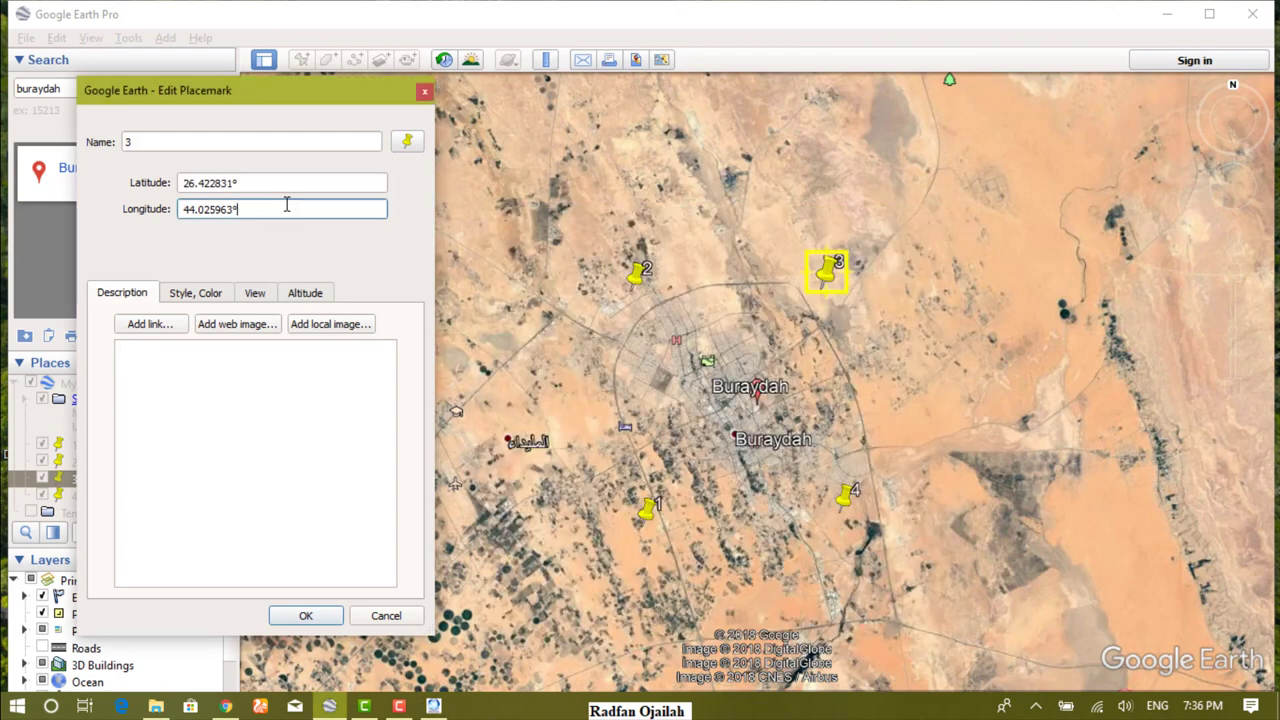
key(ctrl+a)
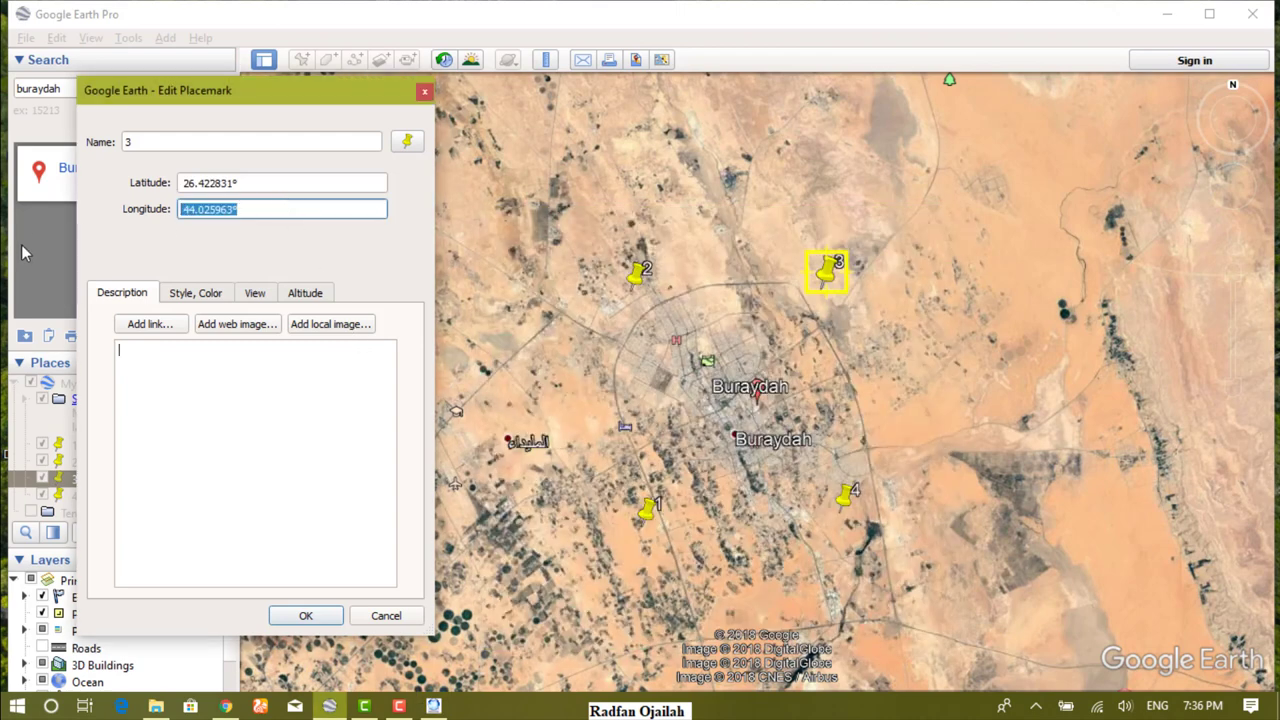
click(433, 706)
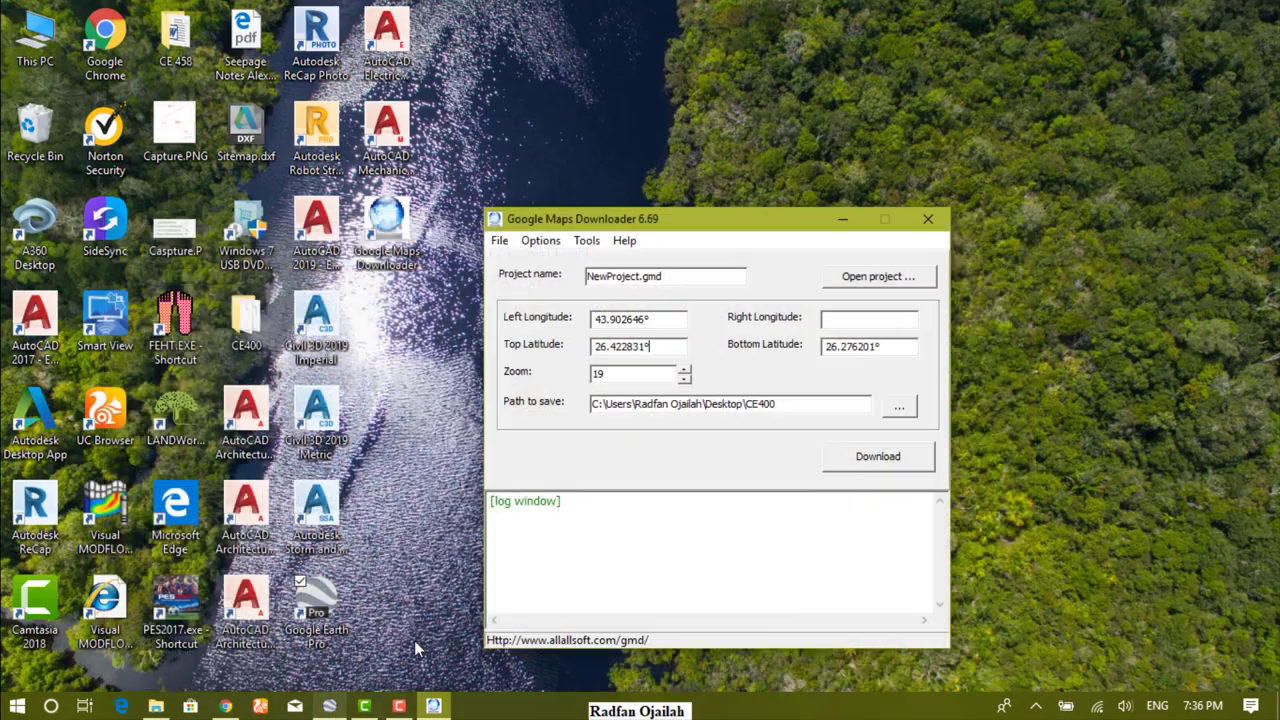
right_click(840, 323)
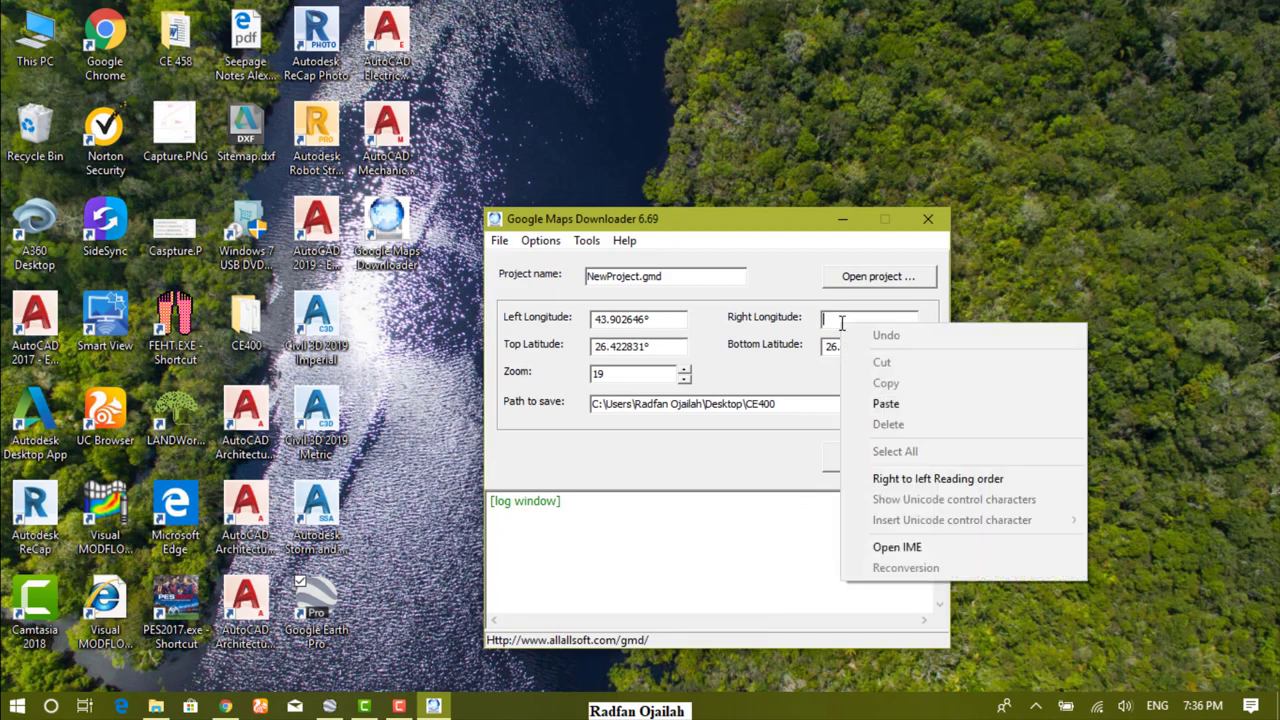
click(886, 405)
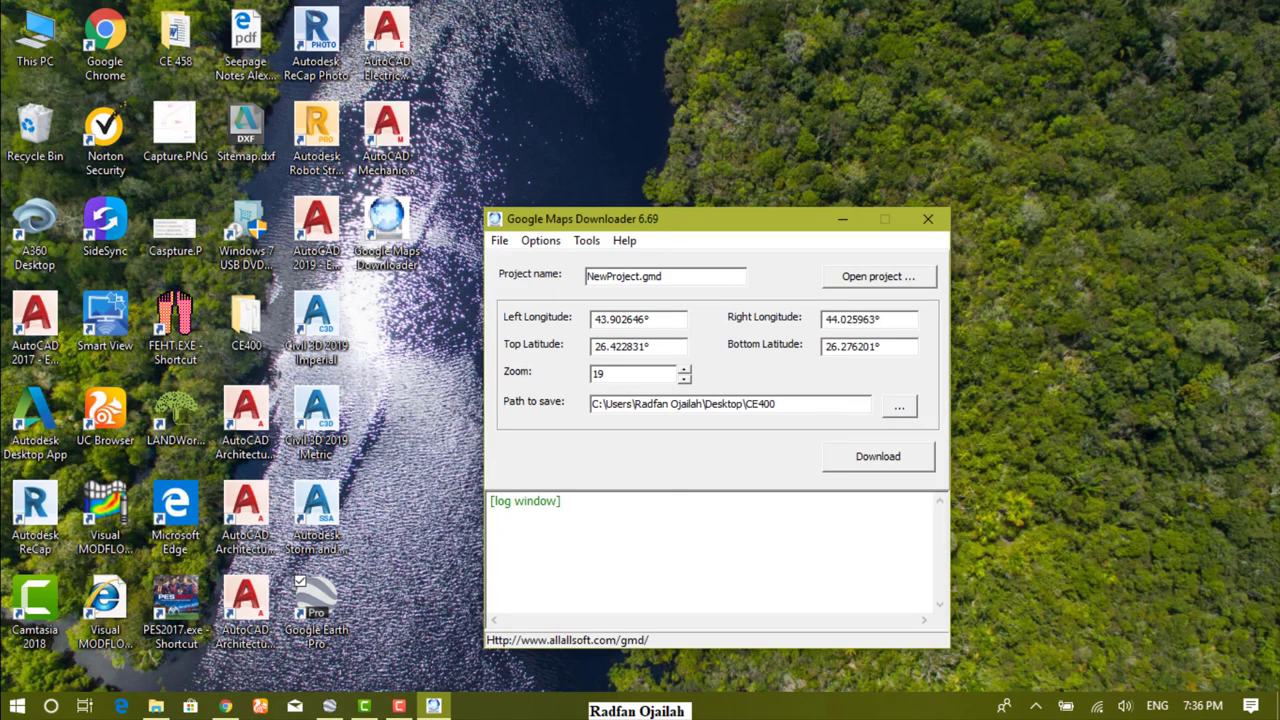
click(329, 706)
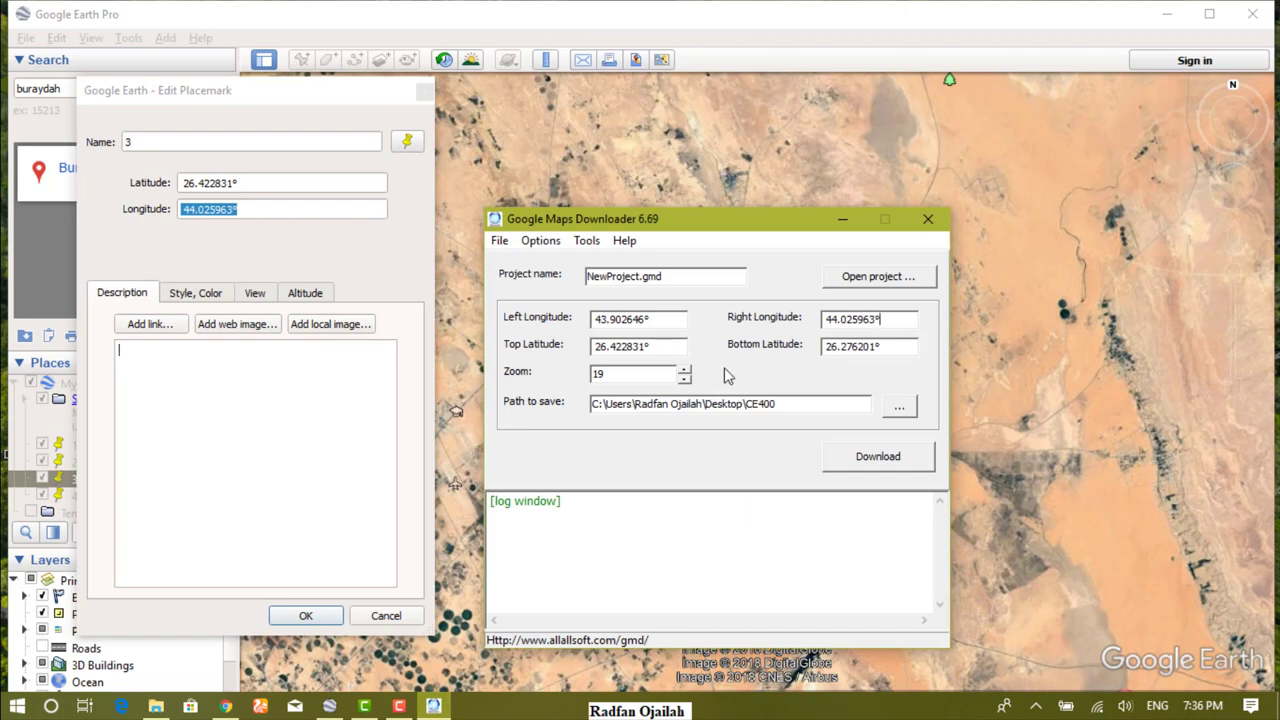
Name the project Map1.gmd and download all 48 zoom-14 tiles.
drag(646, 276, 531, 297)
key(BackSpace)
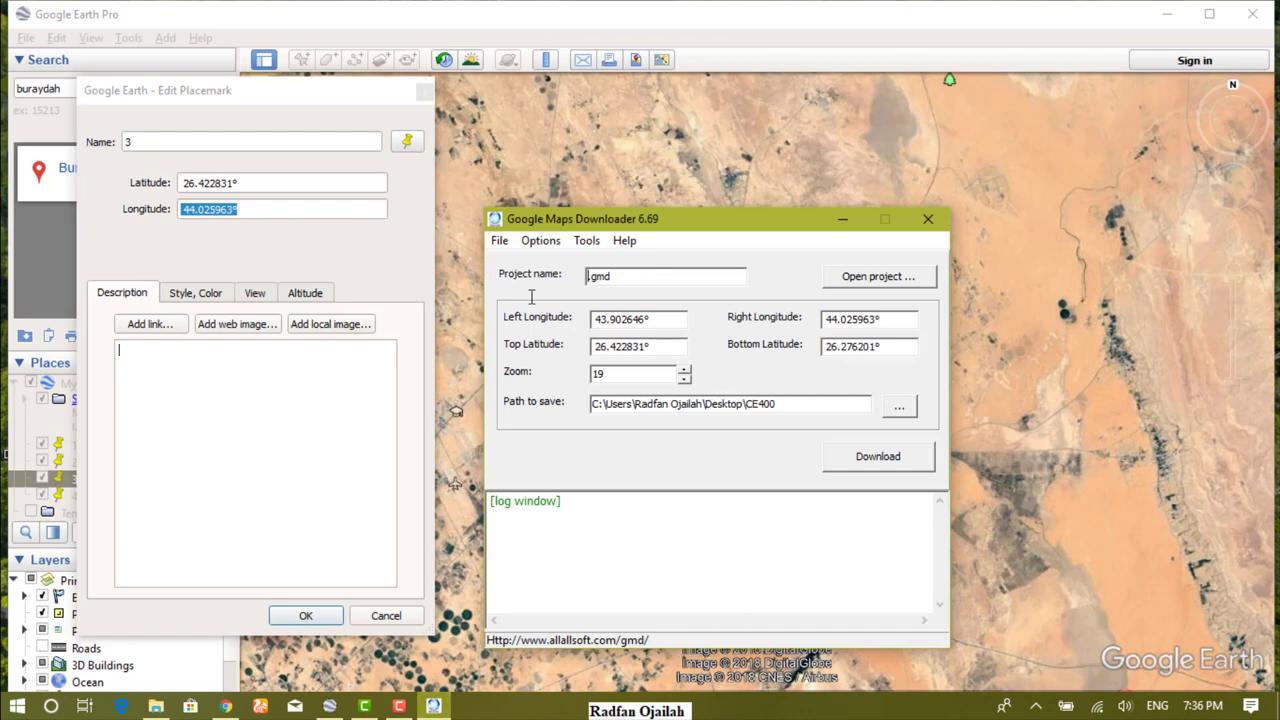
text(MAp)
key(BackSpace)
key(BackSpace)
text(ap1)
click(853, 458)
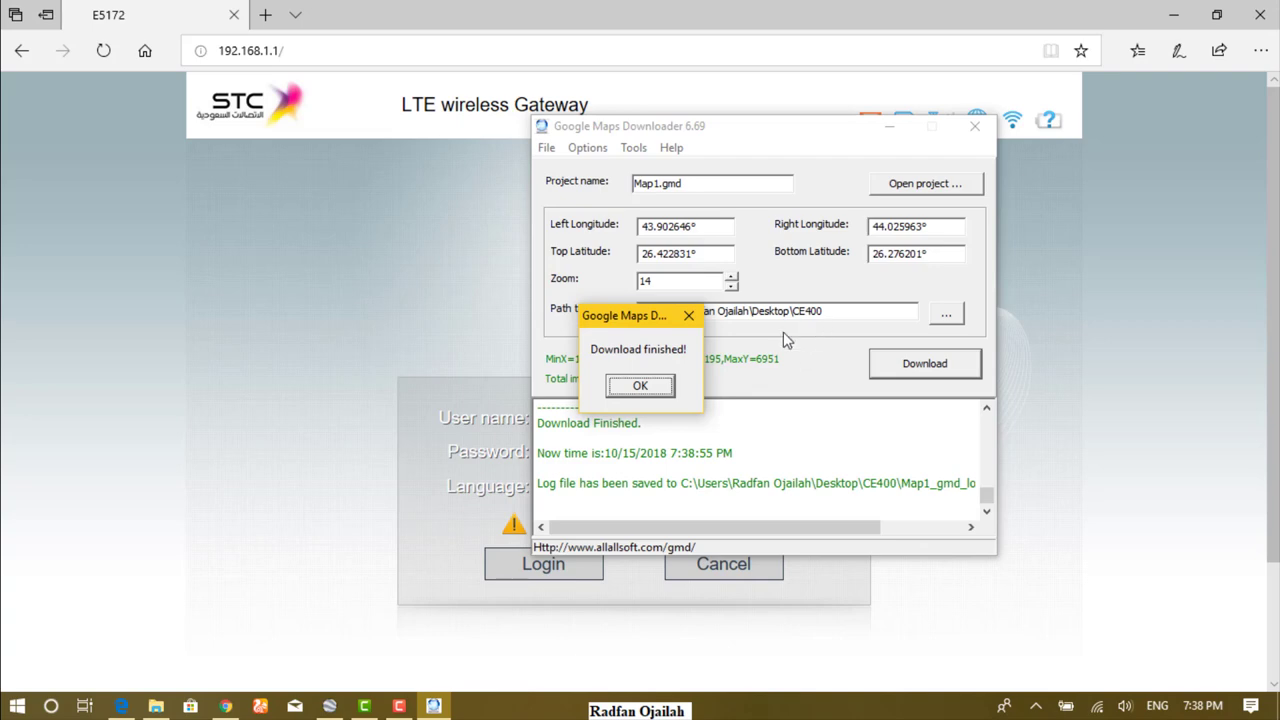
click(662, 387)
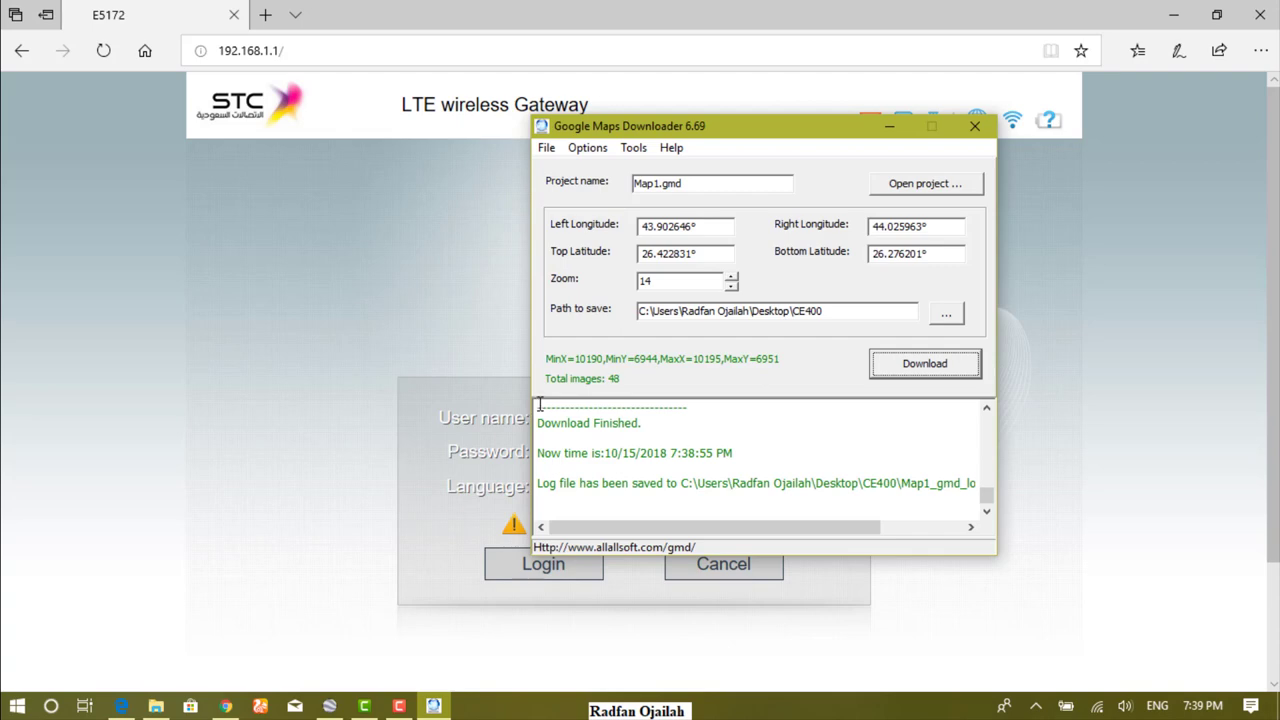
Scroll through the 48 PNG tiles in CE400\Map1, then return to the downloader.
click(156, 706)
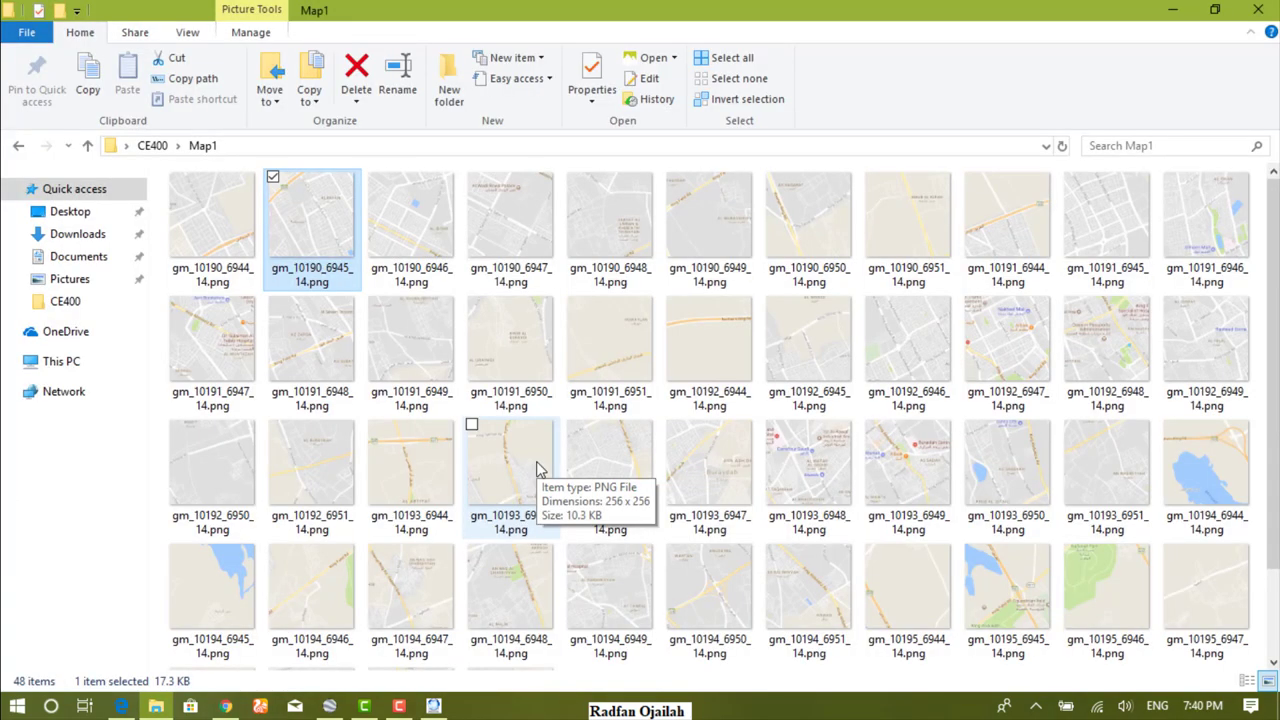
scroll(537, 470, down, 2)
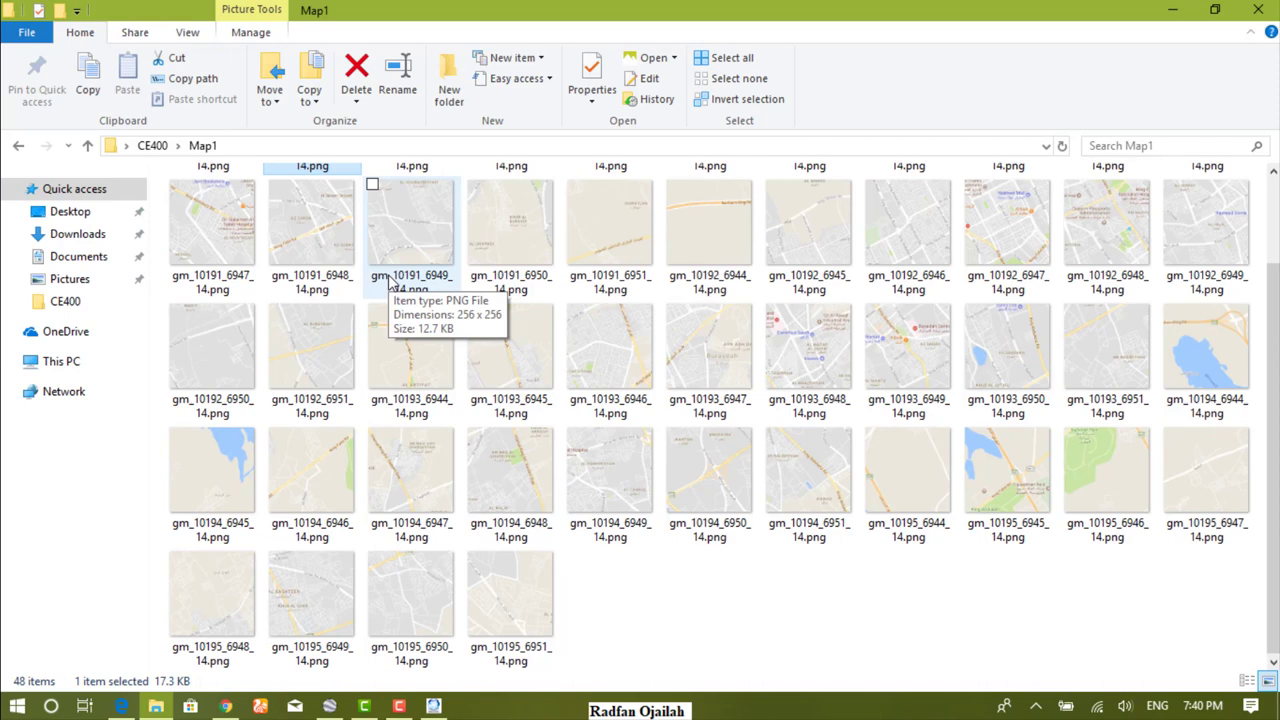
key(alt+Tab)
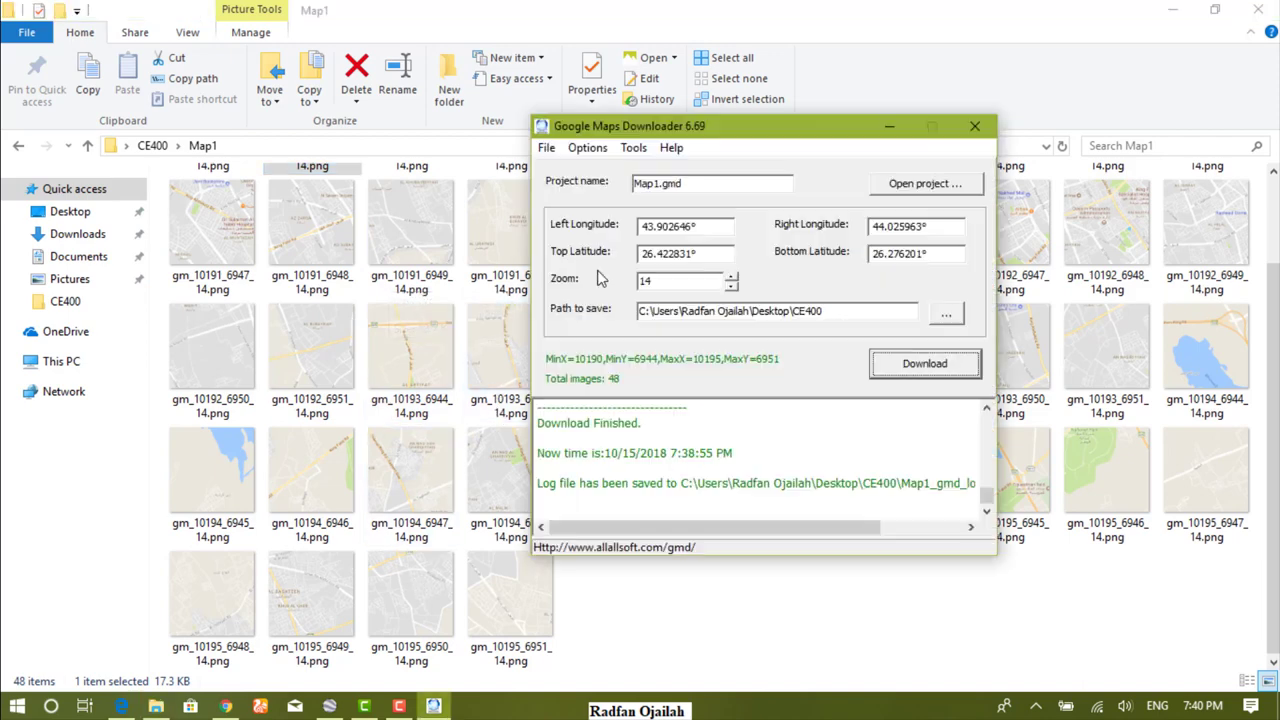
Combine Map1.gmd's tiles into bigmap.bmp and select it in the Map1 folder.
click(632, 148)
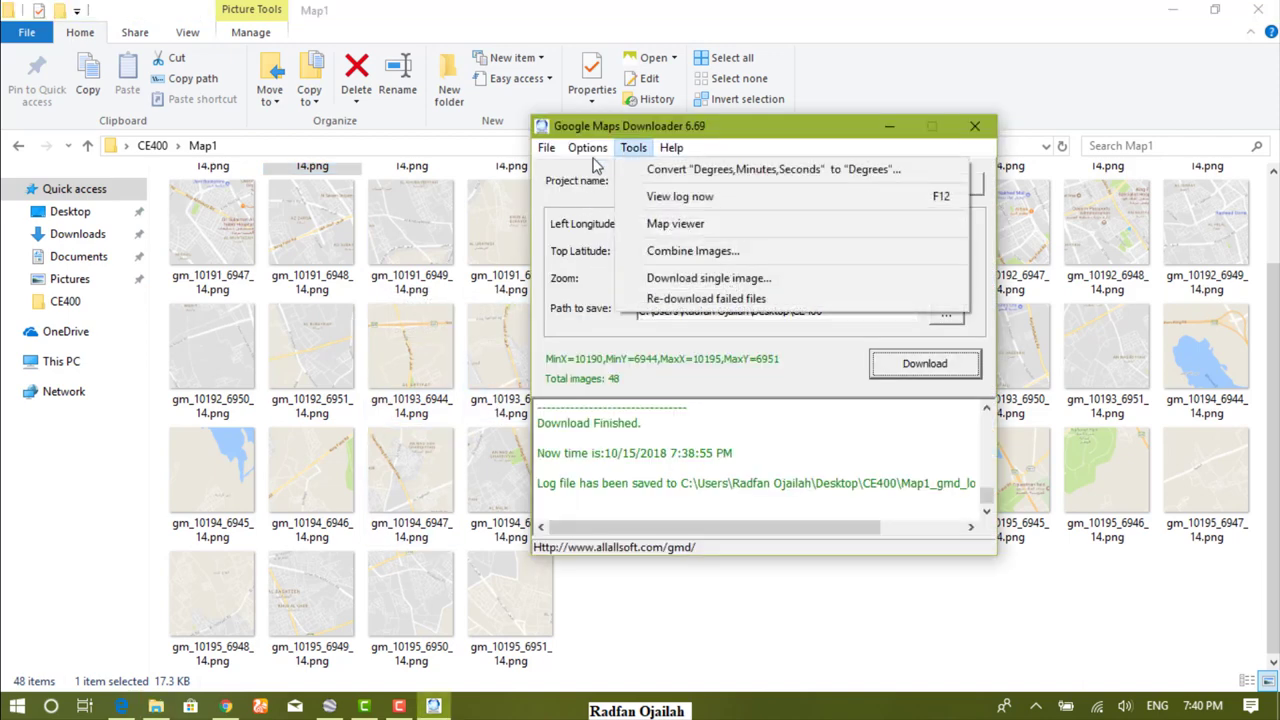
click(660, 251)
click(650, 339)
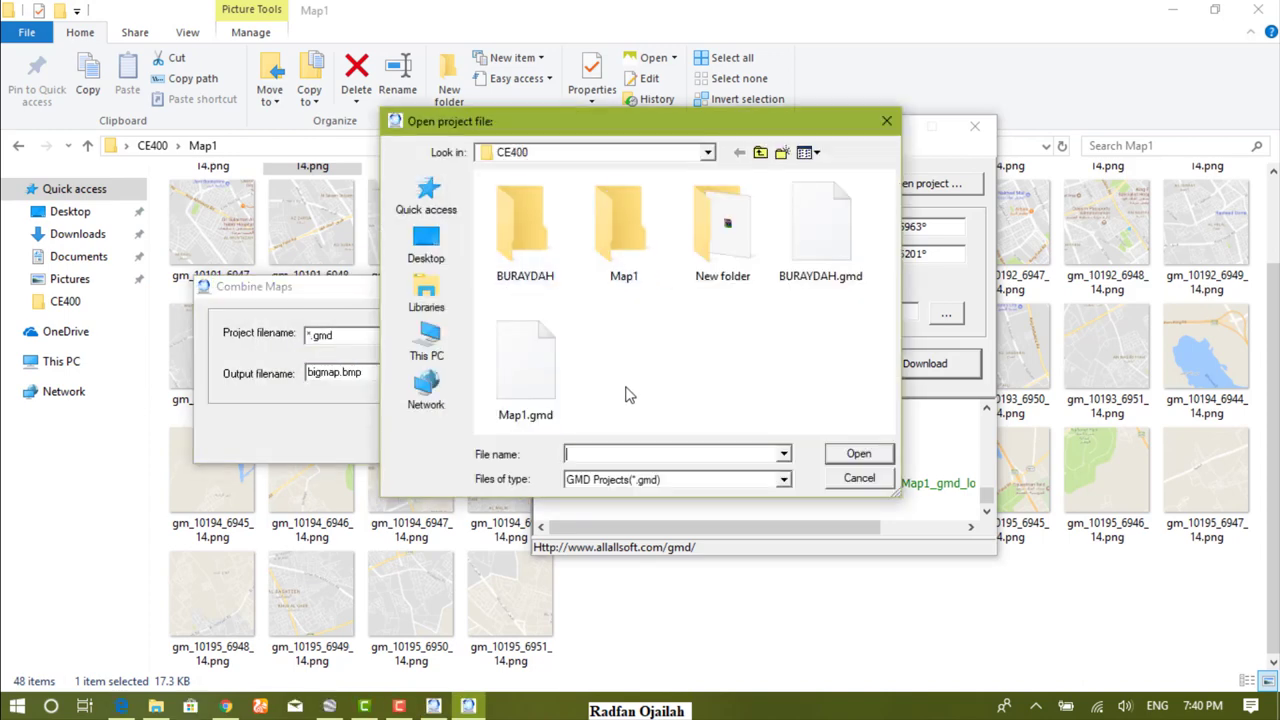
click(546, 377)
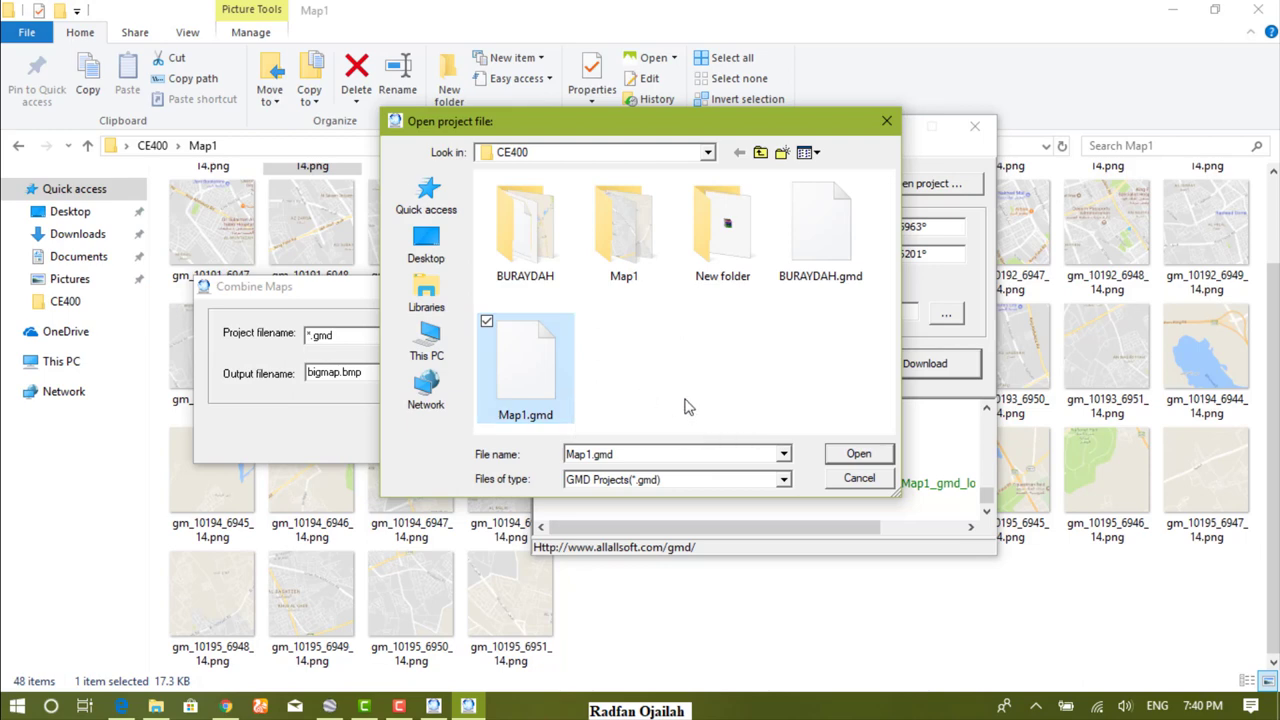
click(858, 453)
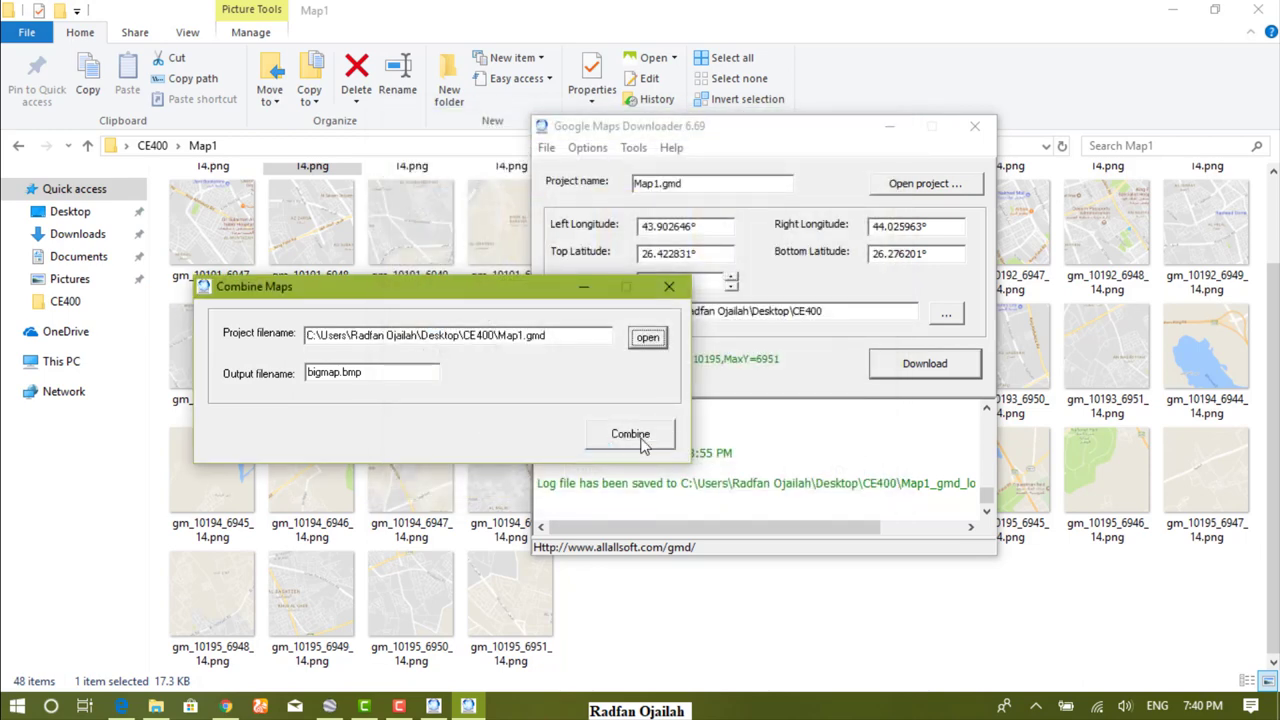
click(635, 434)
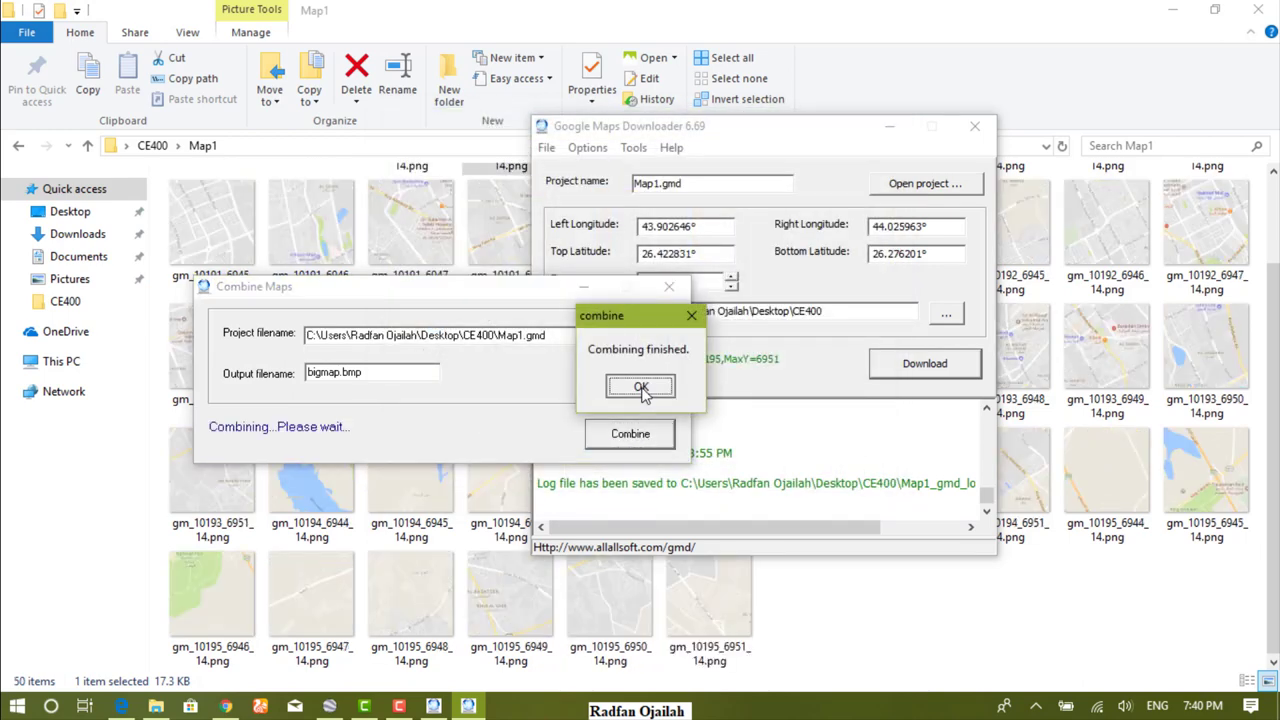
click(641, 390)
click(823, 594)
scroll(670, 557, up, 2)
click(252, 210)
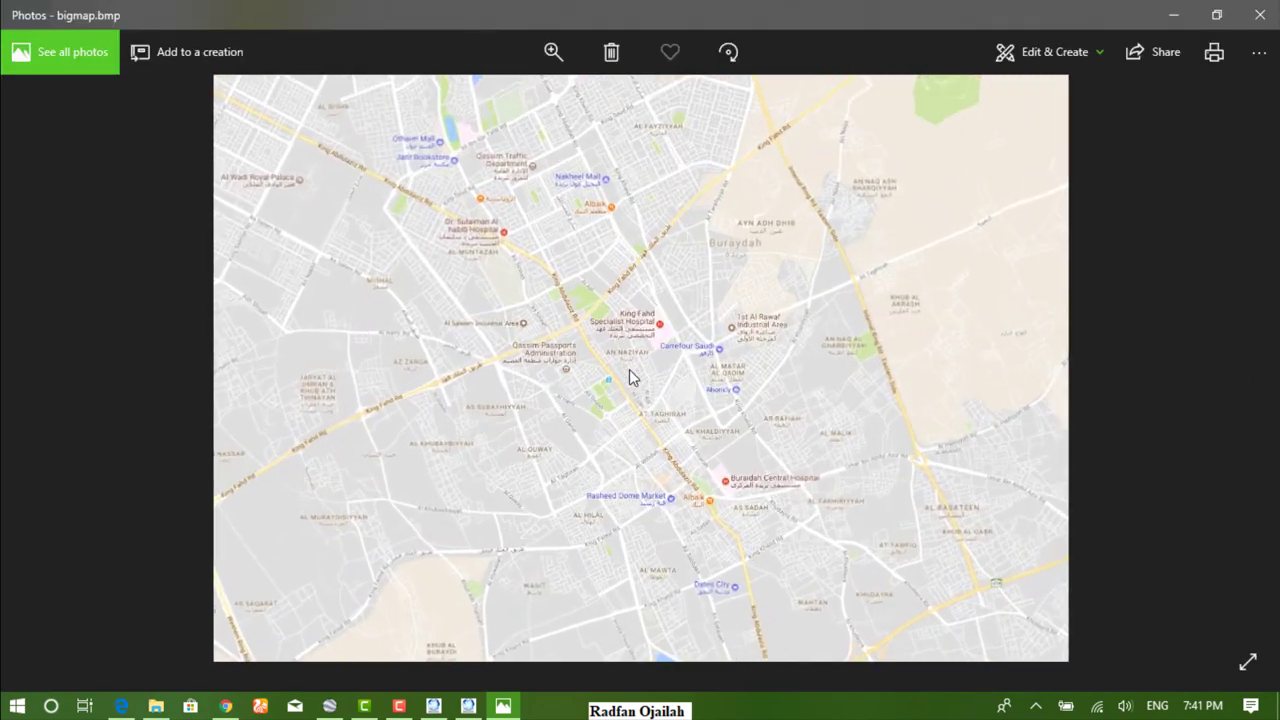
scroll(630, 375, up, 5)
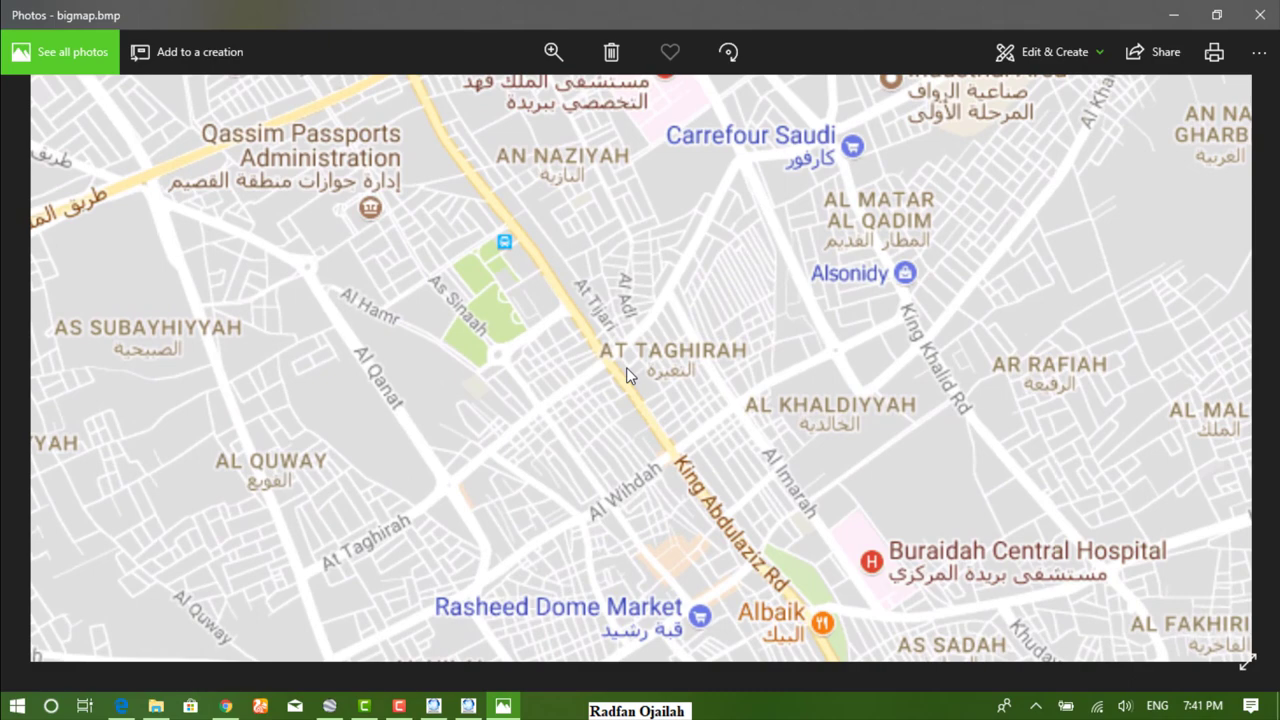
scroll(626, 367, up, 4)
scroll(626, 375, down, 8)
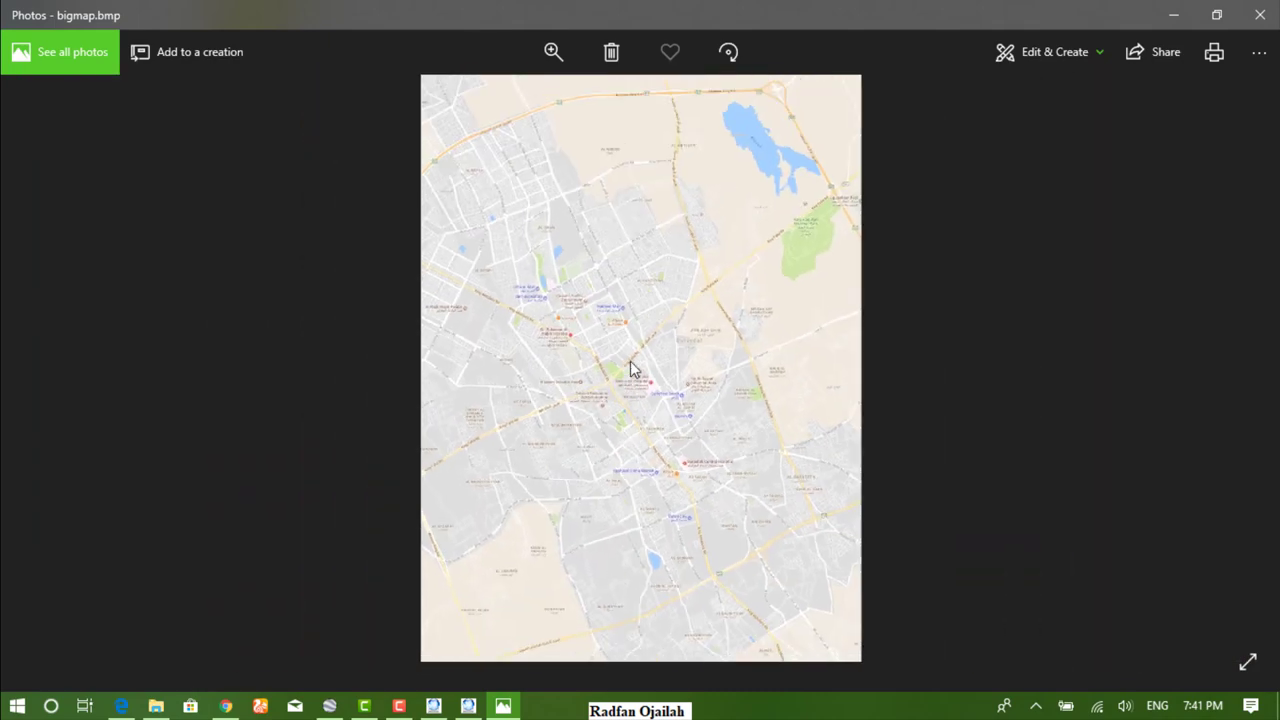
scroll(640, 378, up, 4)
scroll(567, 190, up, 2)
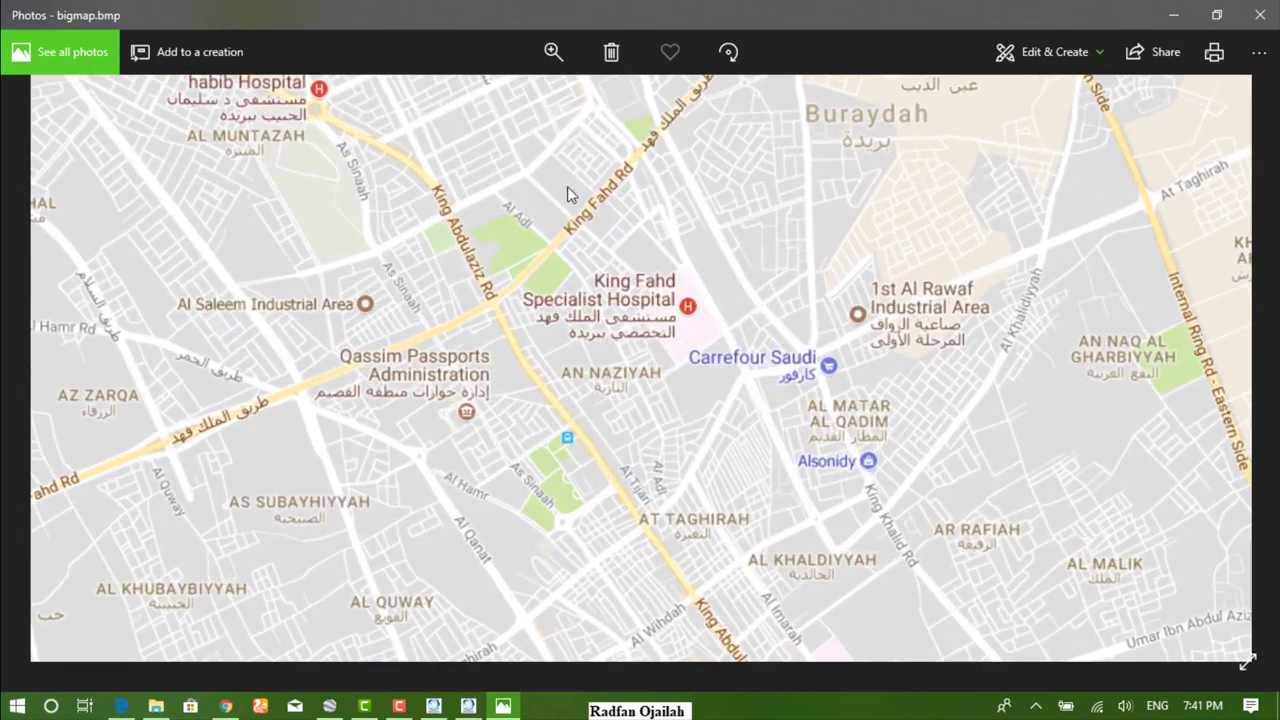
scroll(575, 220, down, 3)
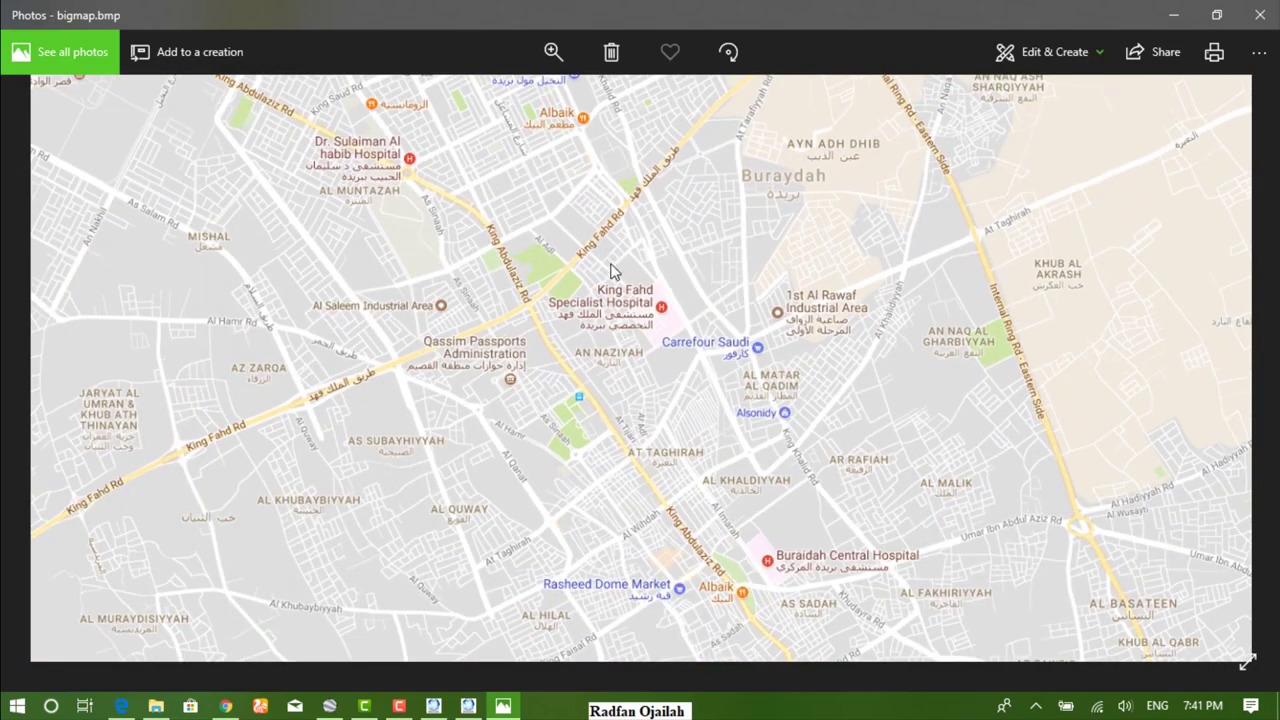
scroll(640, 338, down, 5)
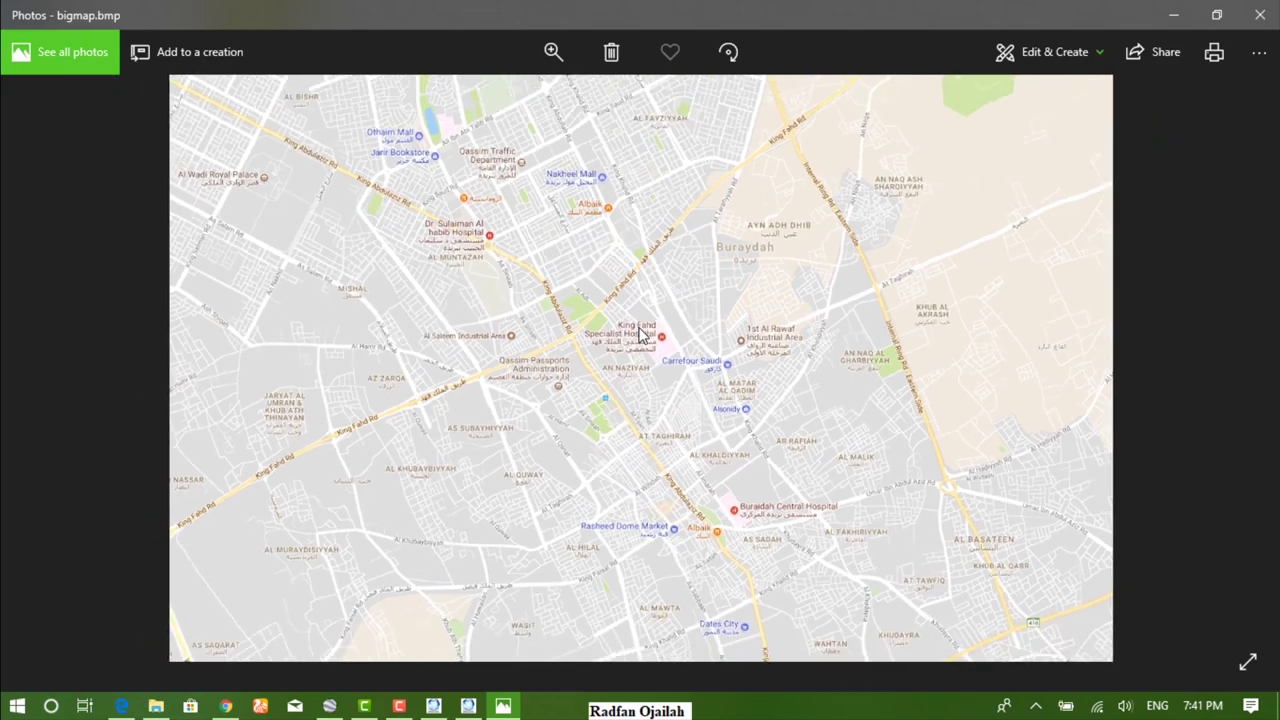
scroll(652, 567, up, 8)
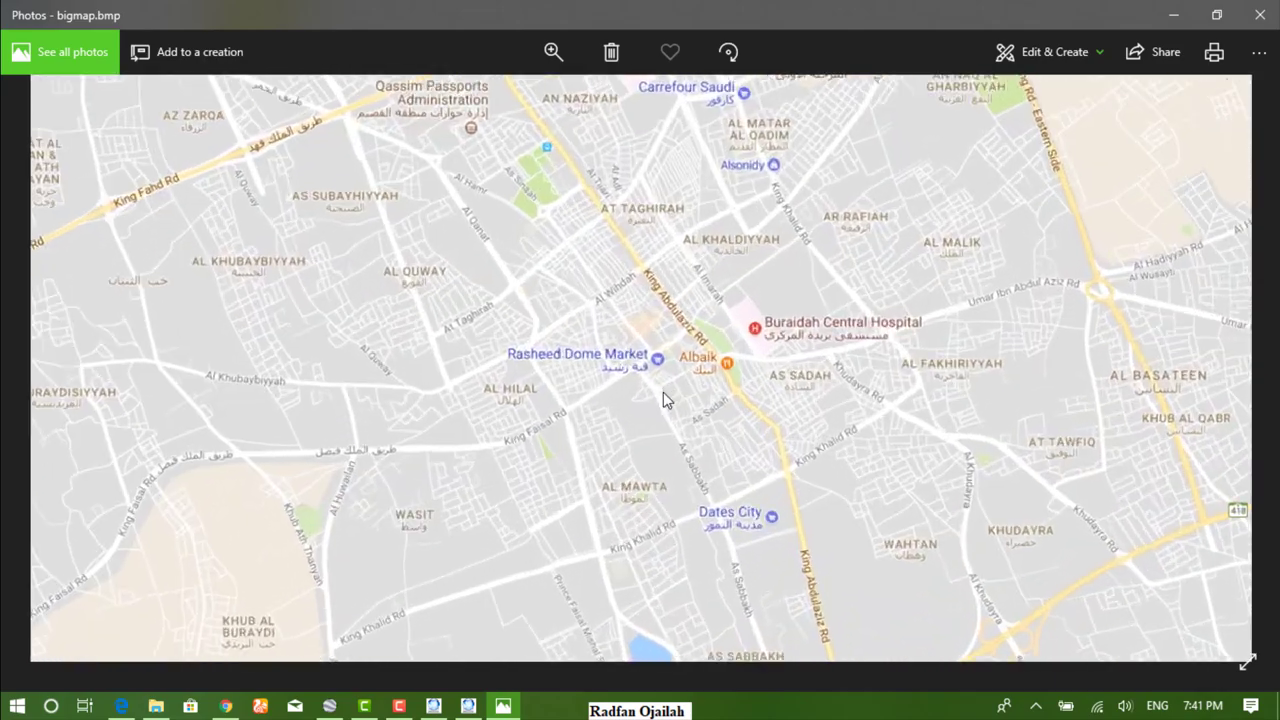
scroll(588, 264, down, 8)
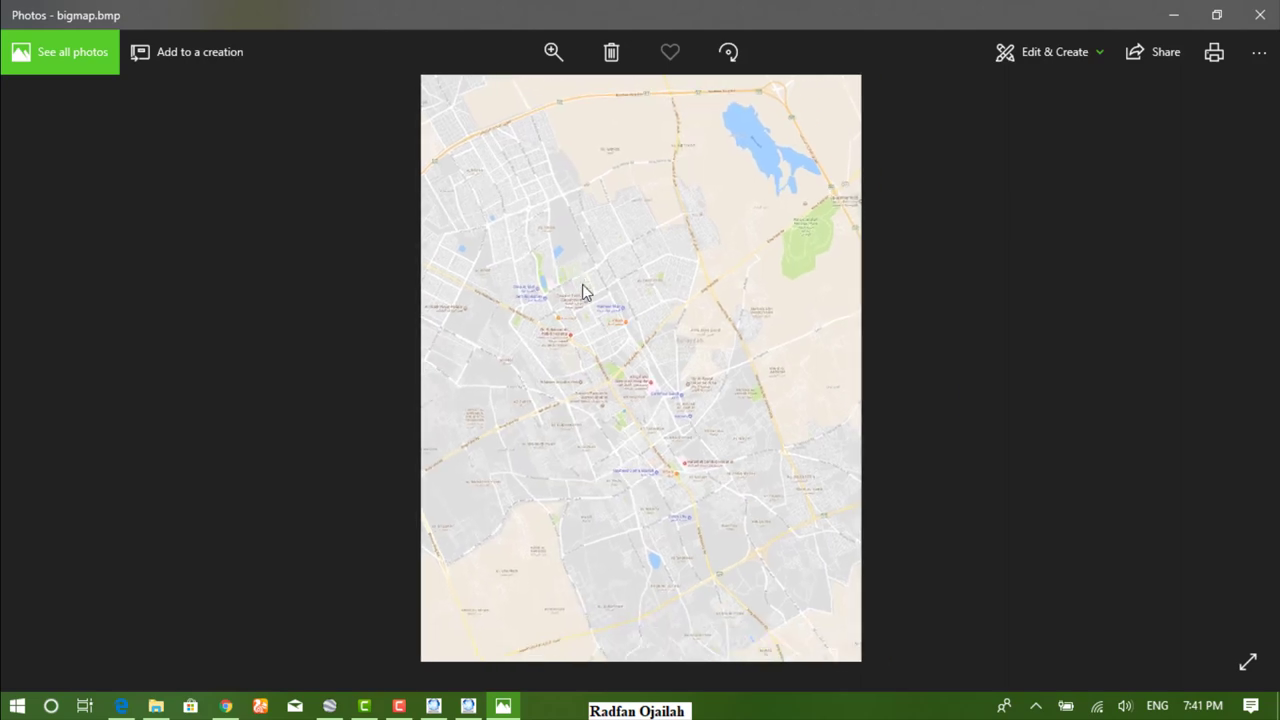
Close the bigmap.bmp Photos window and bring Google Earth Pro back to the front.
click(1263, 20)
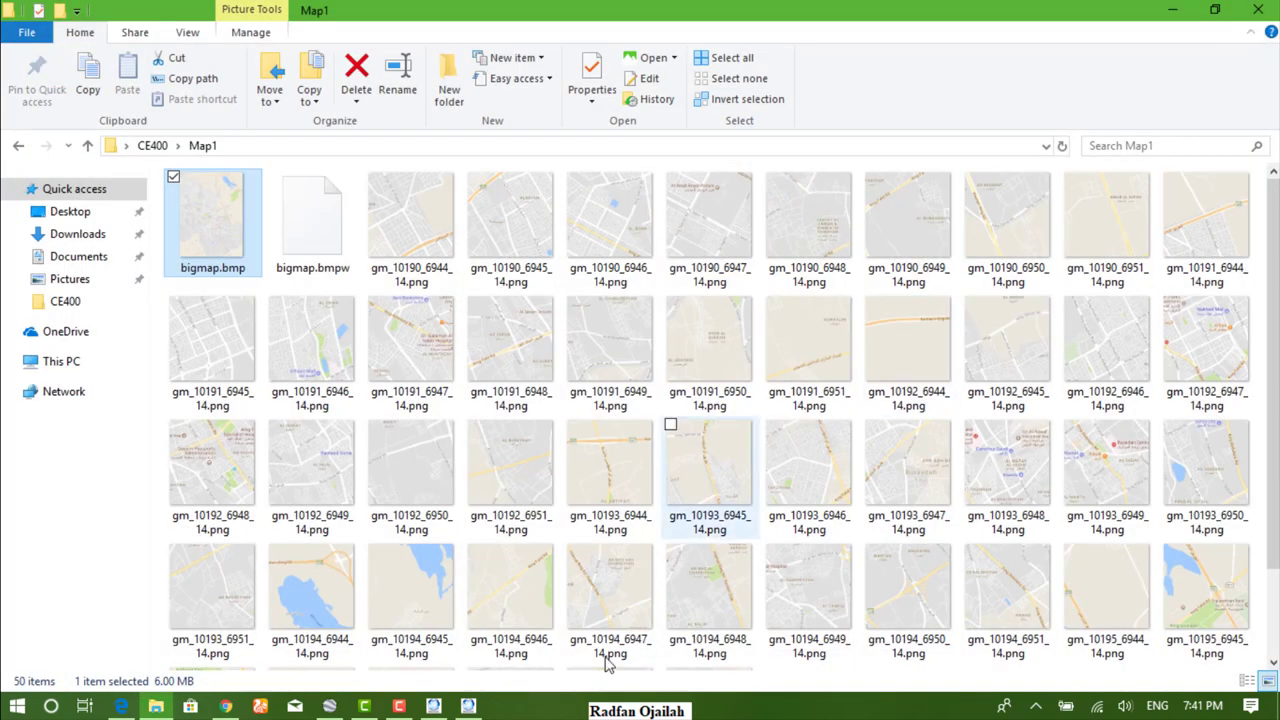
click(331, 707)
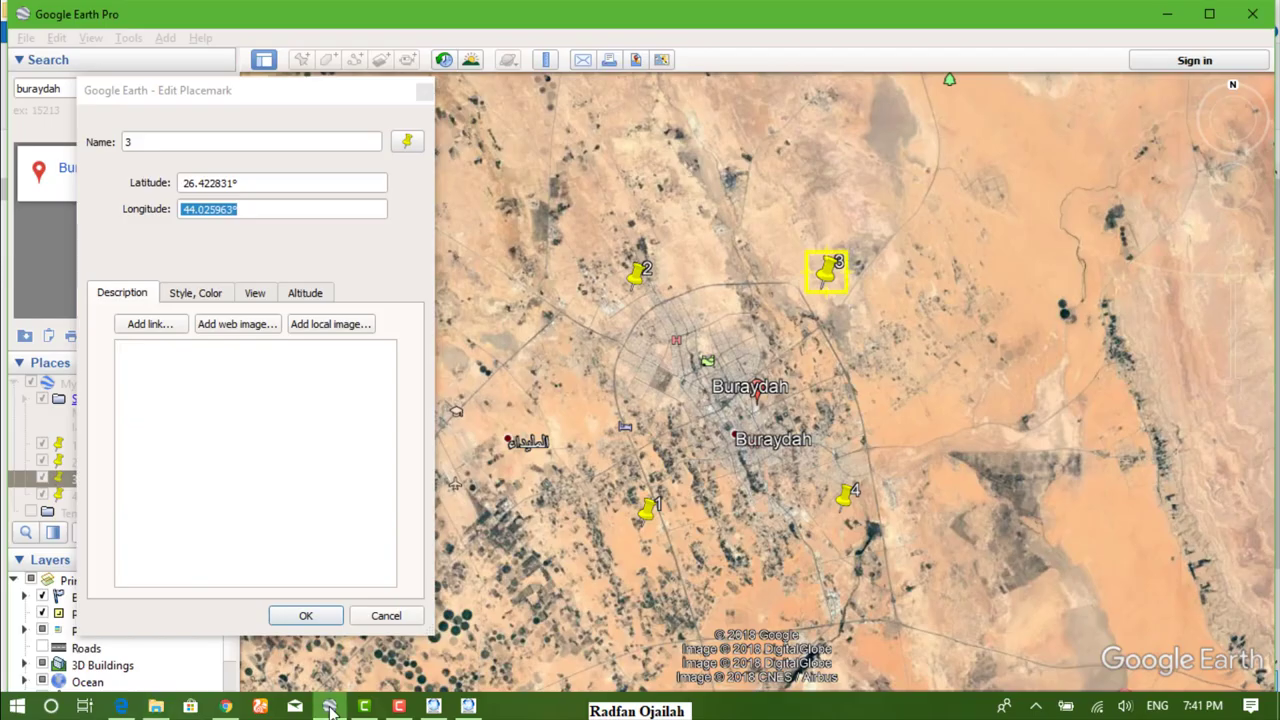